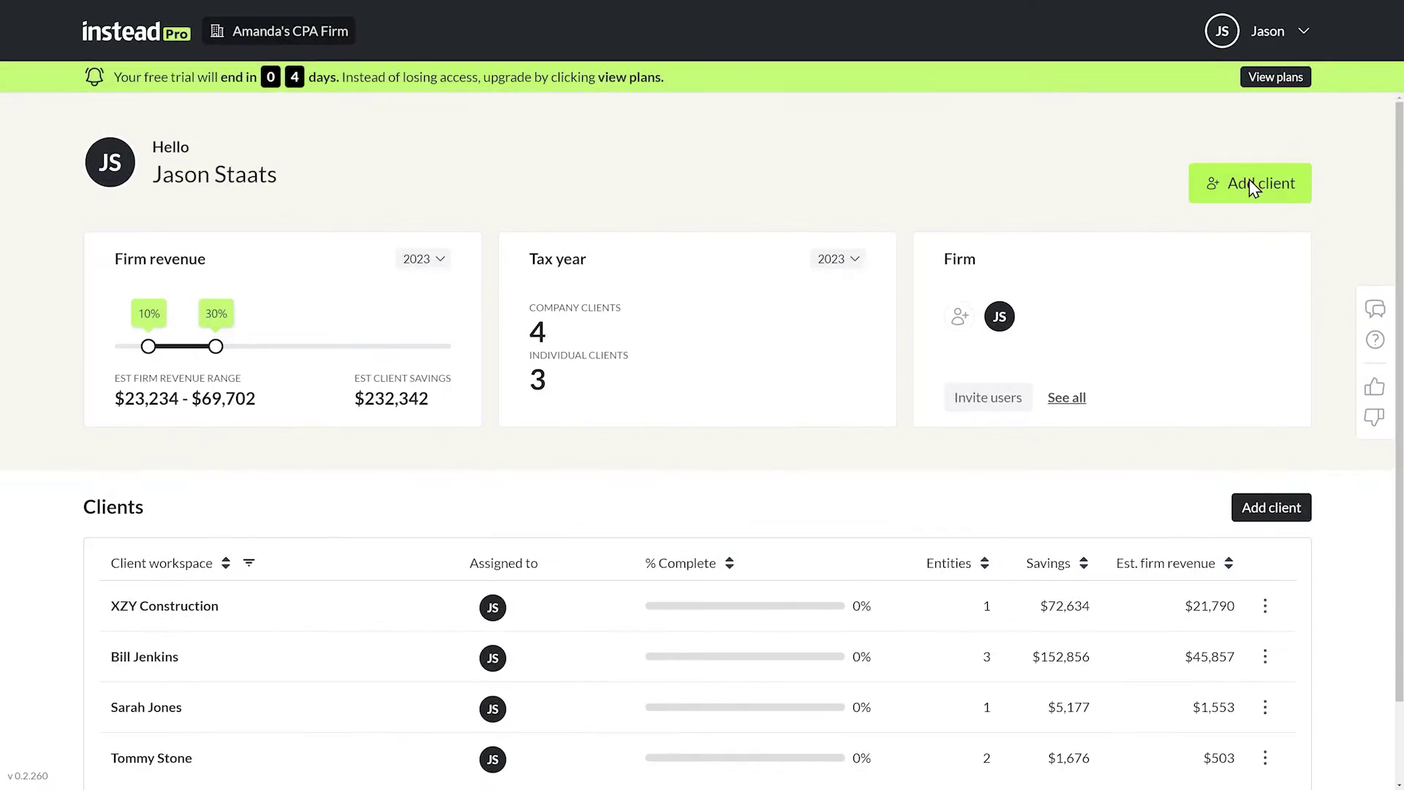
Add a new client with an individual entity, their name, and a C Corporation business.
{"action": "left_click", "coordinate": [1251, 186]}
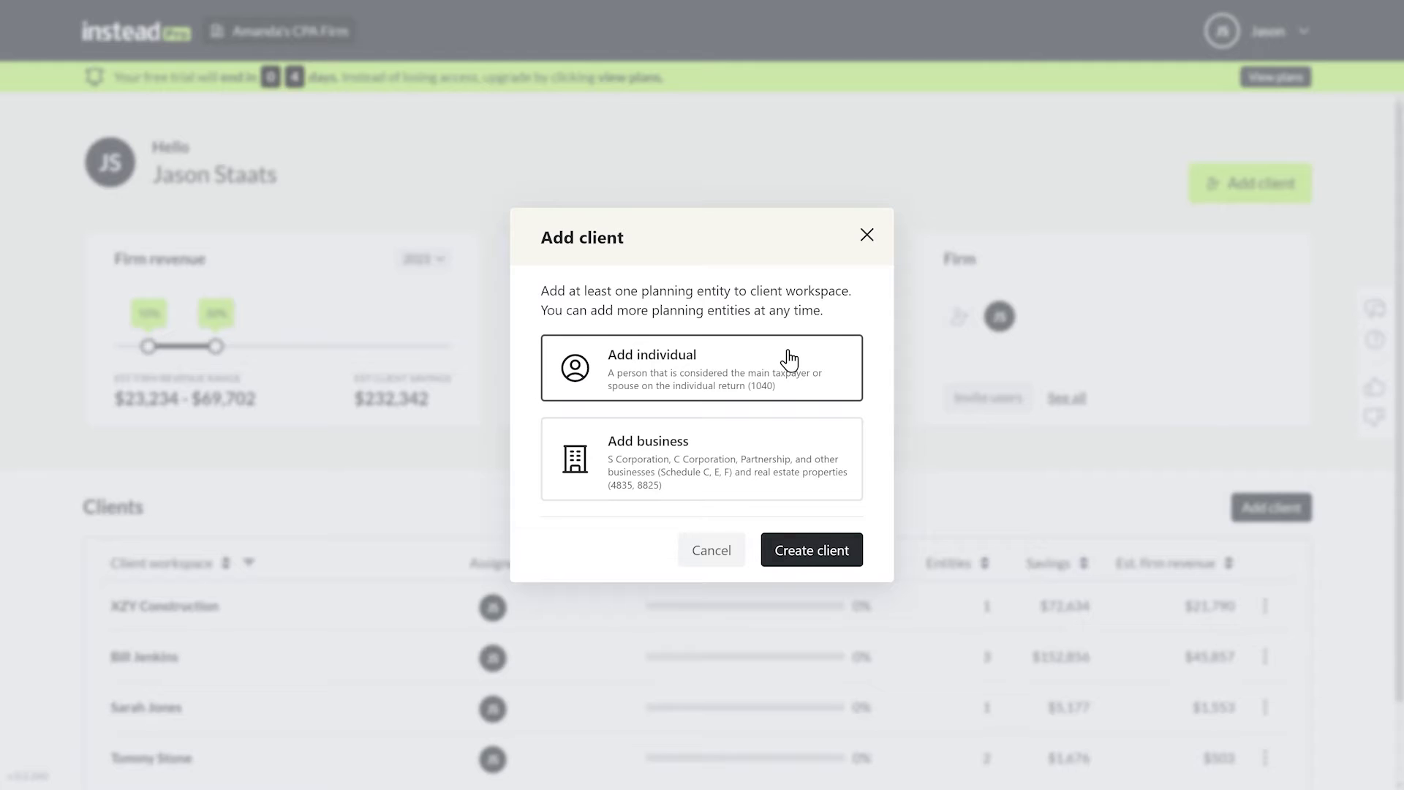
{"action": "left_click", "coordinate": [801, 553]}
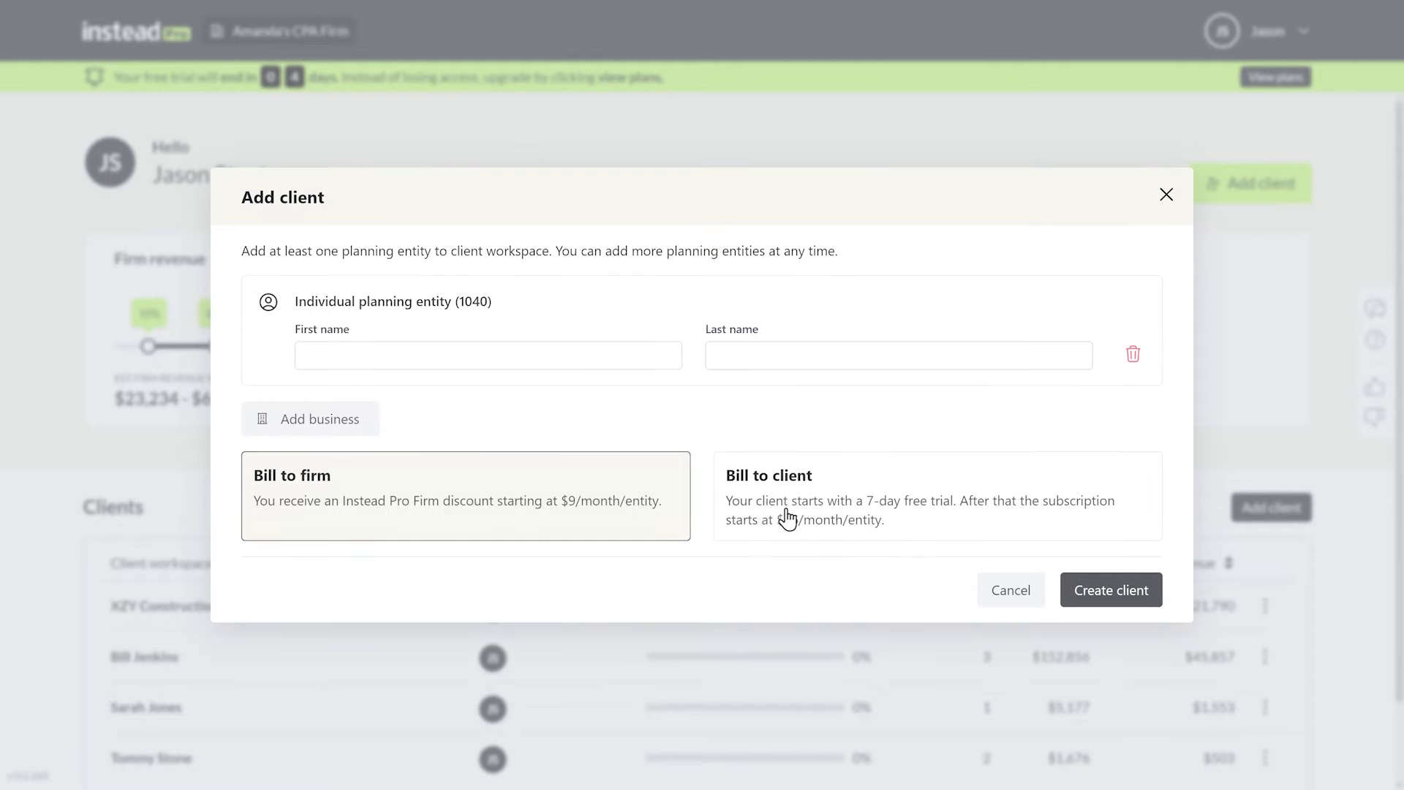
{"action": "key", "text": "Tab"}
{"action": "type", "text": "Smith"}
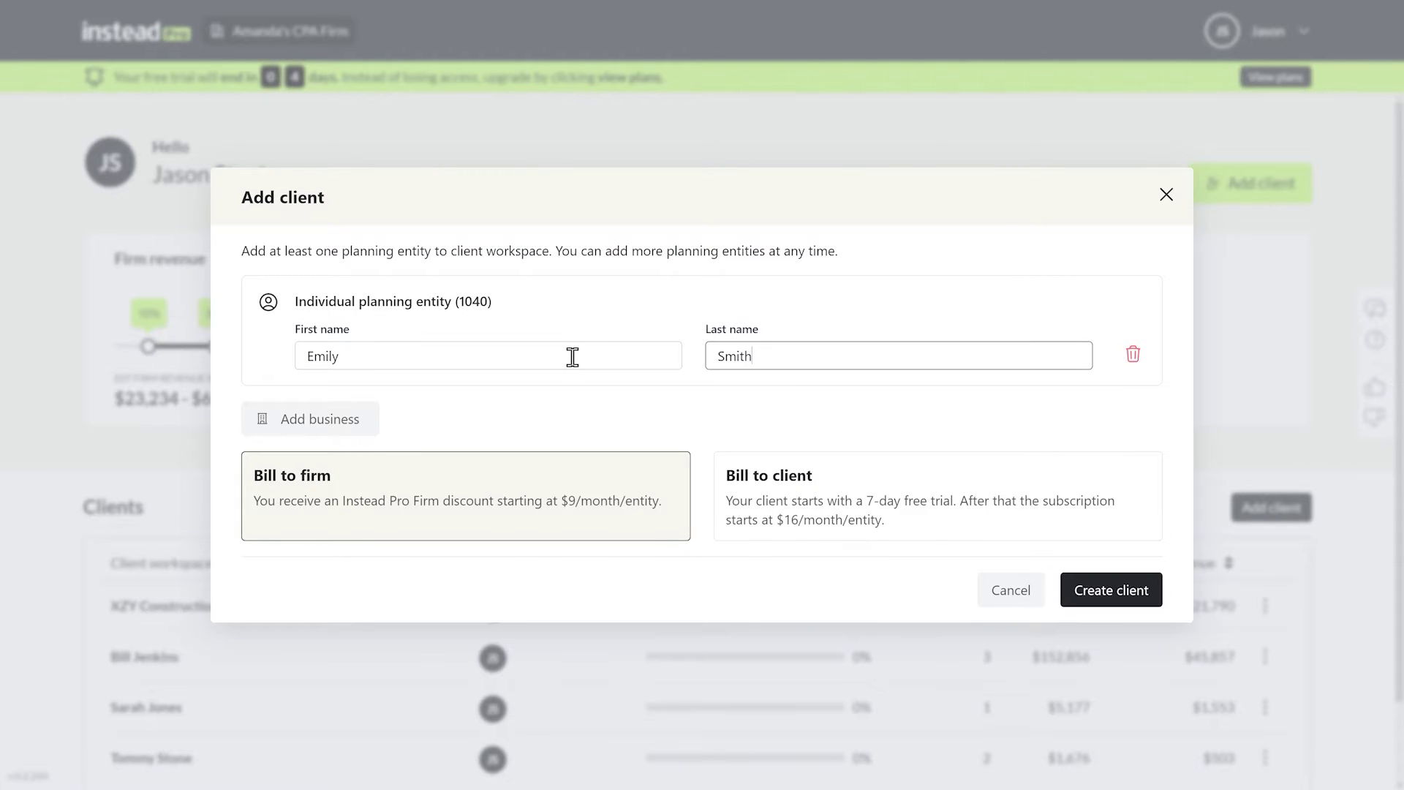
{"action": "left_click", "coordinate": [345, 421]}
{"action": "type", "text": "Smith C"}
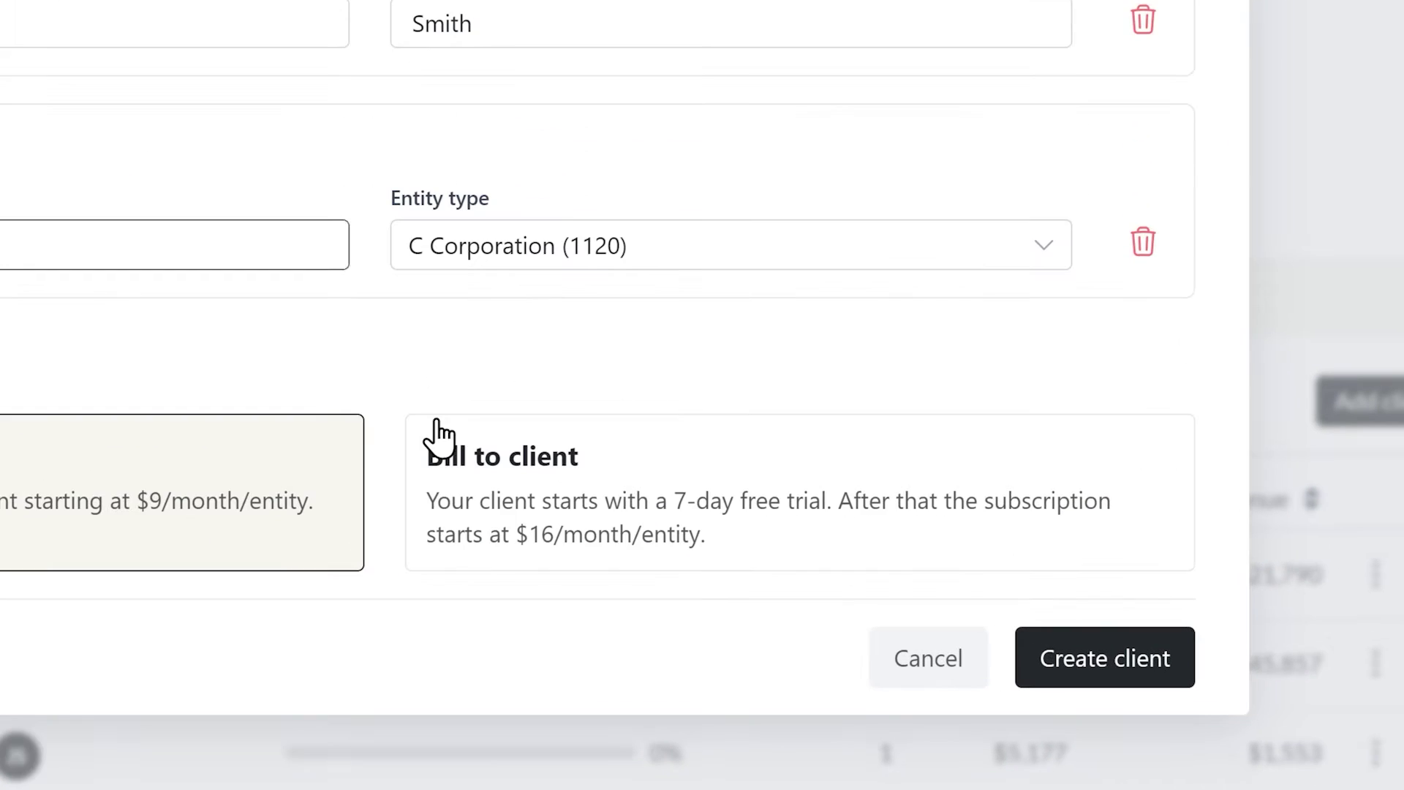
Bill the subscription to the client and create the client workspace, skipping extra details.
{"action": "left_click", "coordinate": [439, 428]}
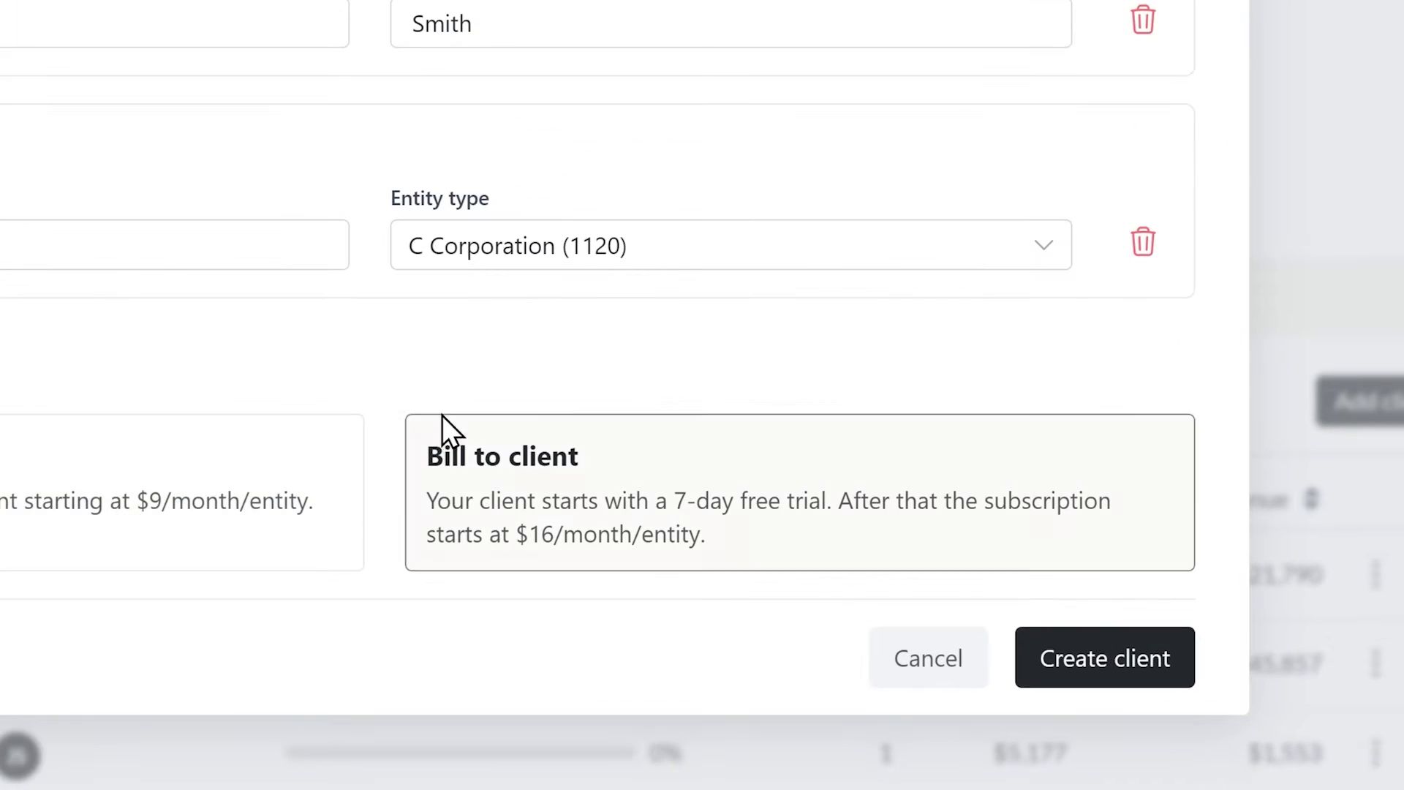
{"action": "left_click", "coordinate": [1089, 661]}
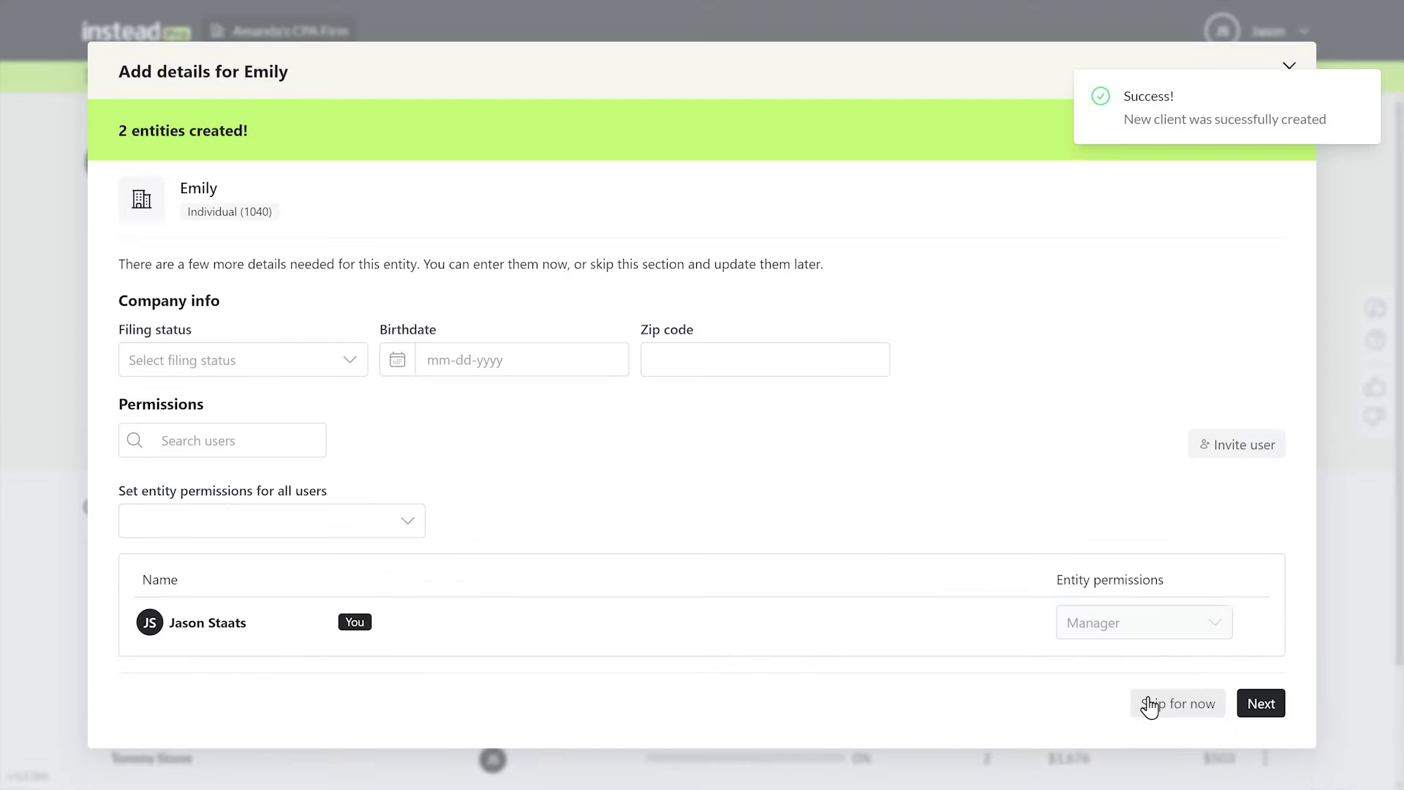
{"action": "left_click", "coordinate": [1145, 700]}
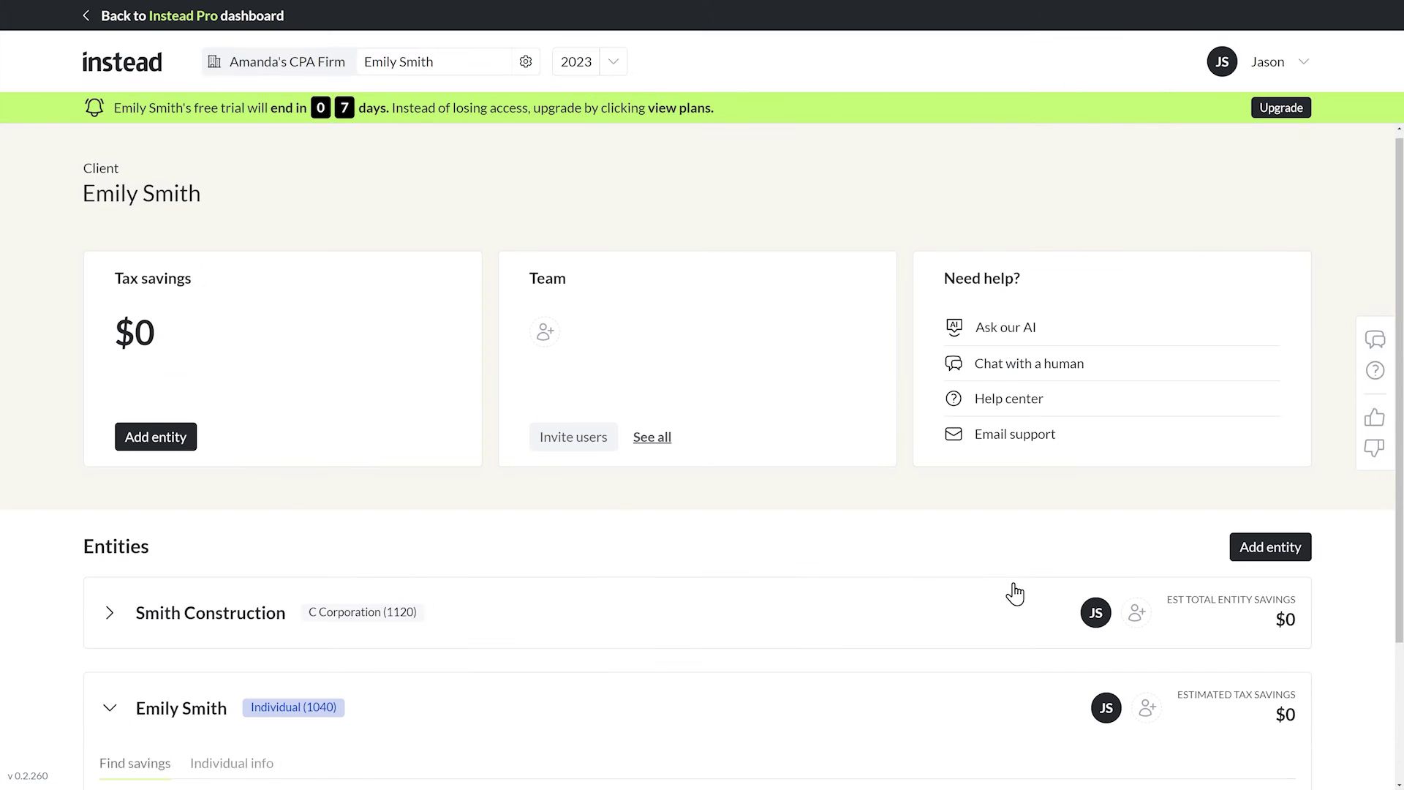
Start the Augusta rule strategy from the Find savings section.
{"action": "left_click_drag", "start_coordinate": [1401, 509], "coordinate": [1398, 690]}
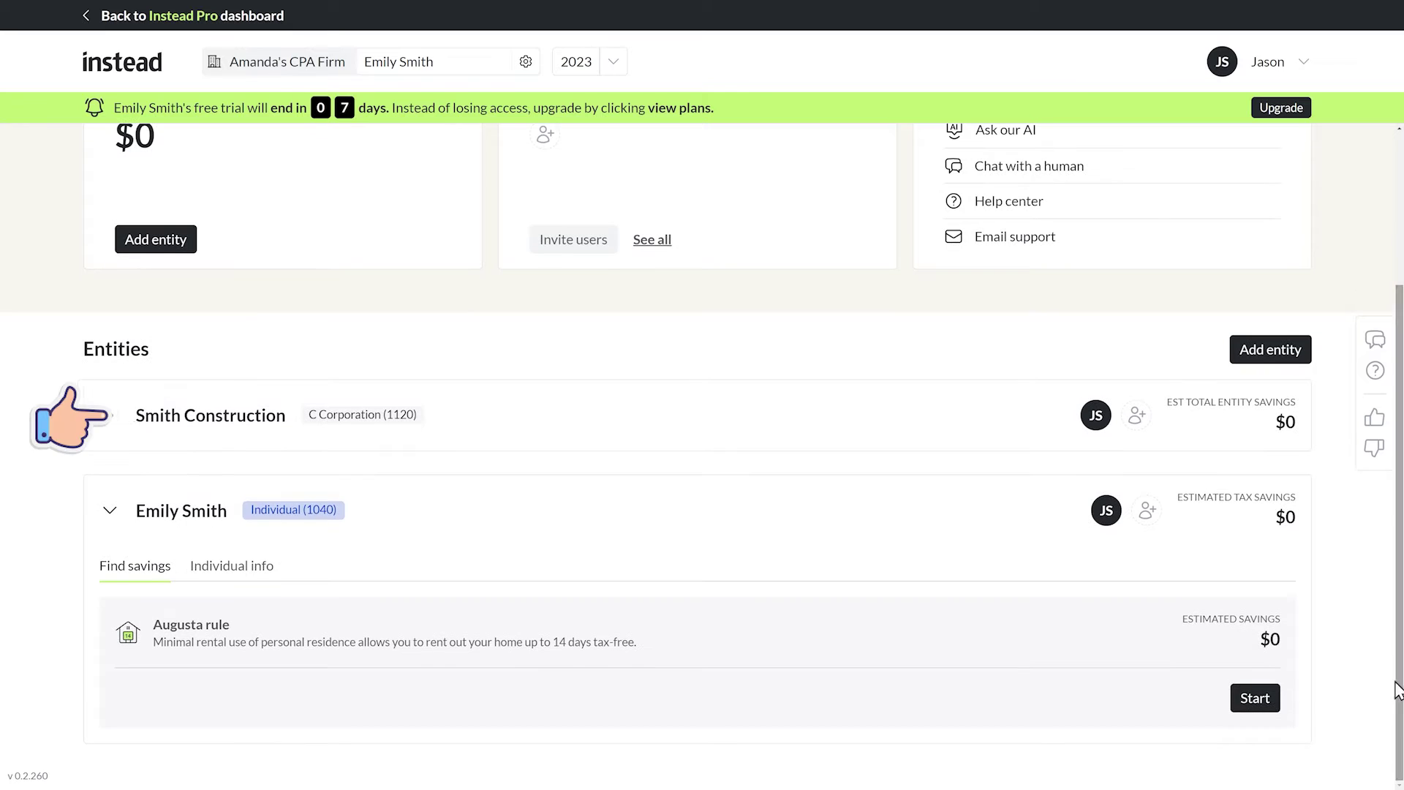
{"action": "left_click", "coordinate": [1236, 701]}
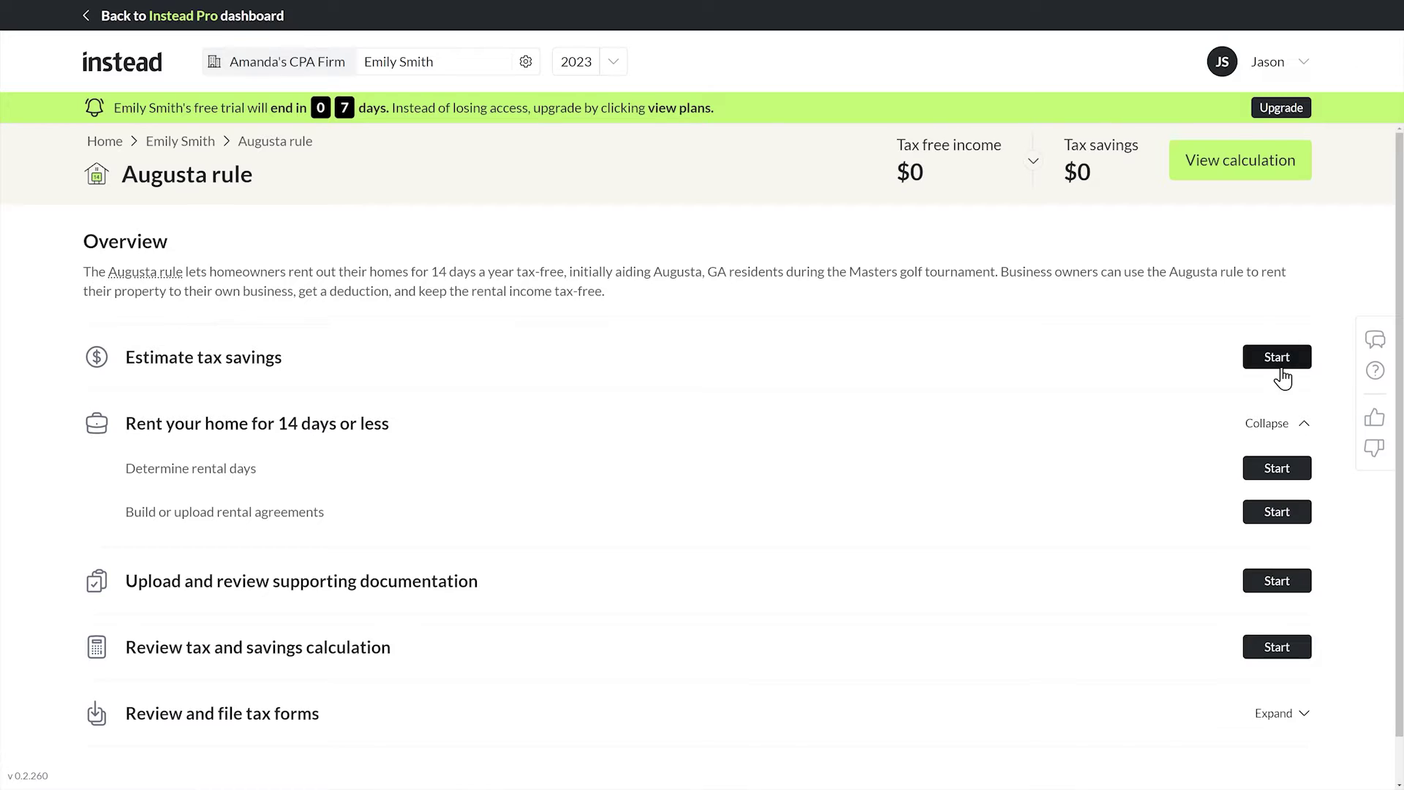
Estimate tax savings with the 14-day maximum rental days and a $750 daily fee.
{"action": "left_click", "coordinate": [1280, 364]}
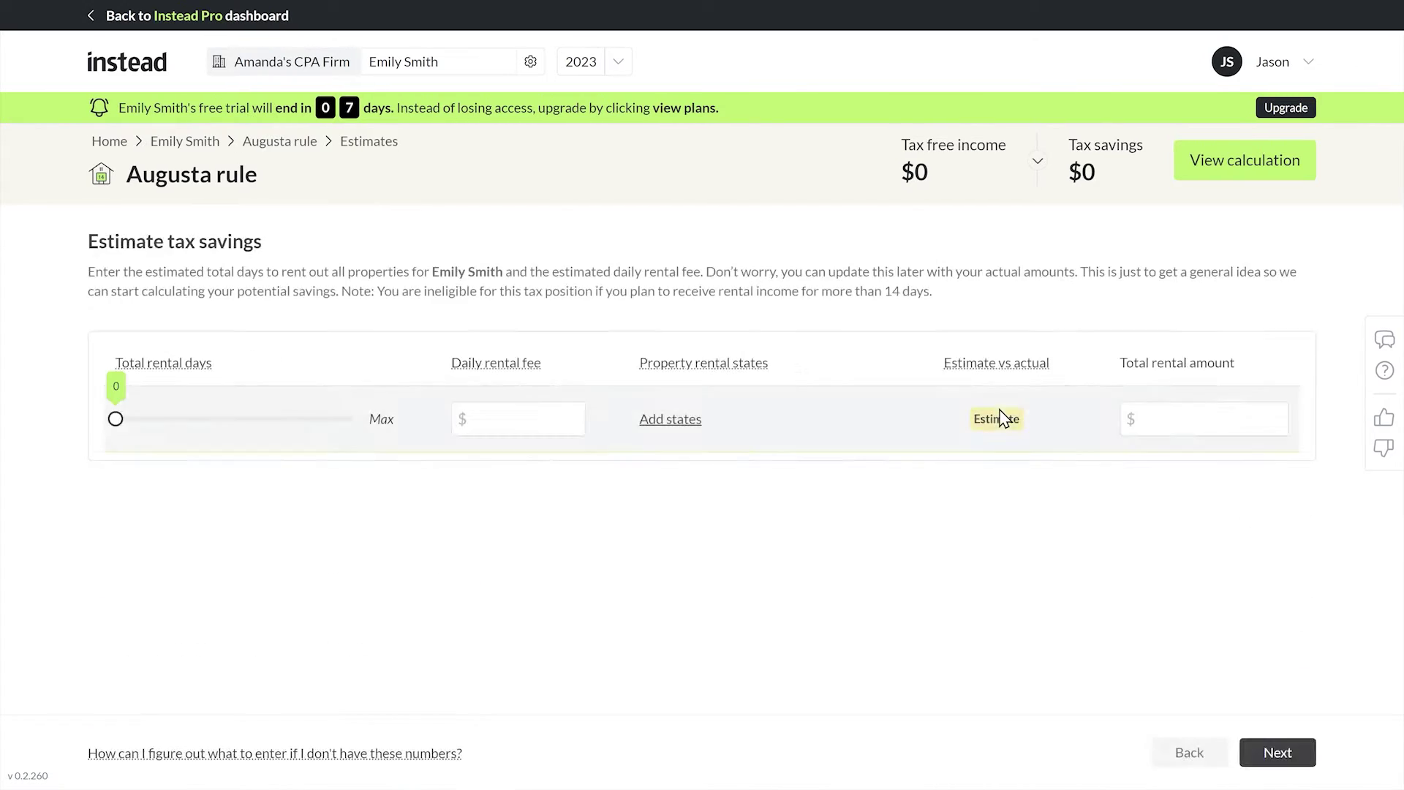
{"action": "left_click_drag", "start_coordinate": [116, 414], "coordinate": [271, 414]}
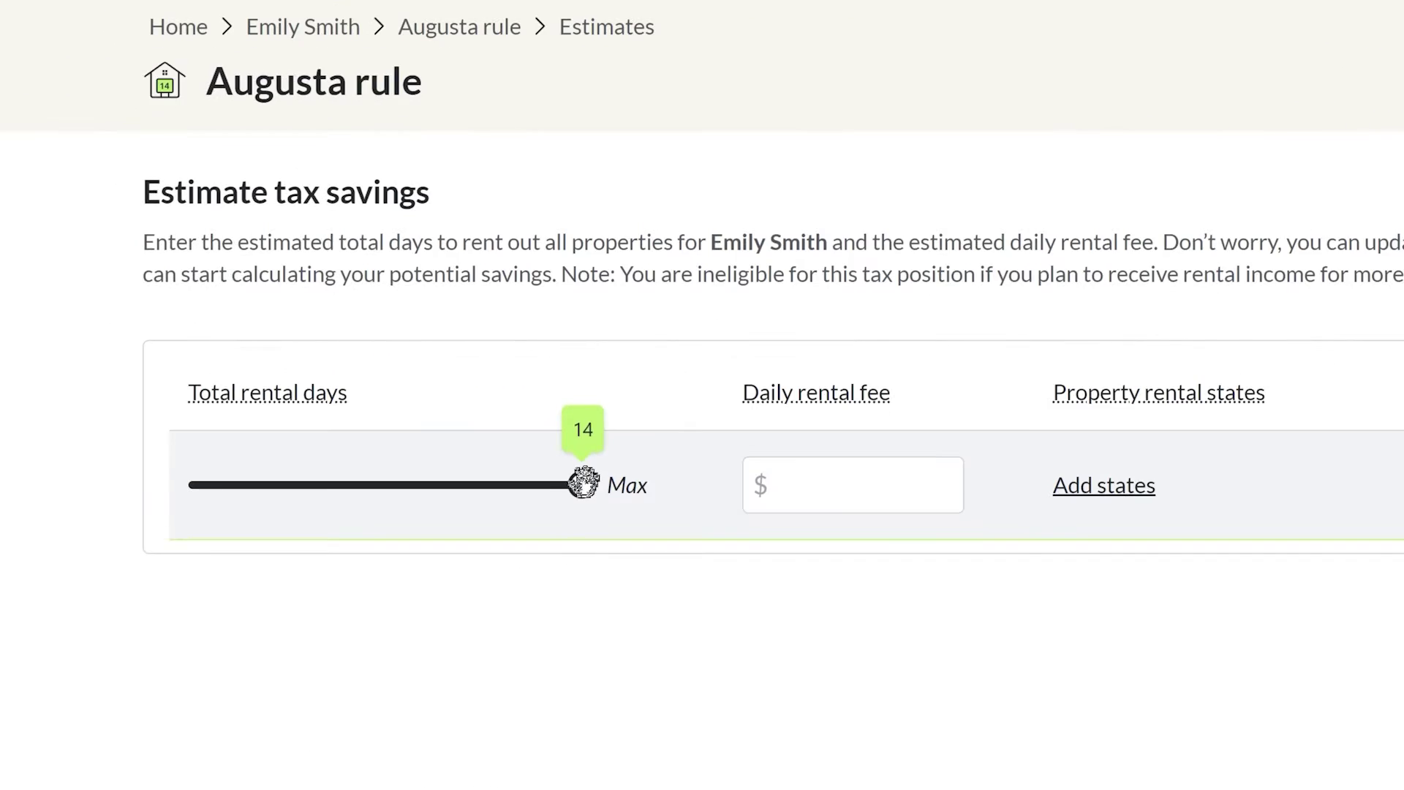
{"action": "mouse_move", "coordinate": [583, 483]}
{"action": "left_mouse_down"}
{"action": "mouse_move", "coordinate": [417, 485]}
{"action": "mouse_move", "coordinate": [586, 485]}
{"action": "left_mouse_up"}
{"action": "left_click", "coordinate": [848, 486]}
{"action": "type", "text": "750"}
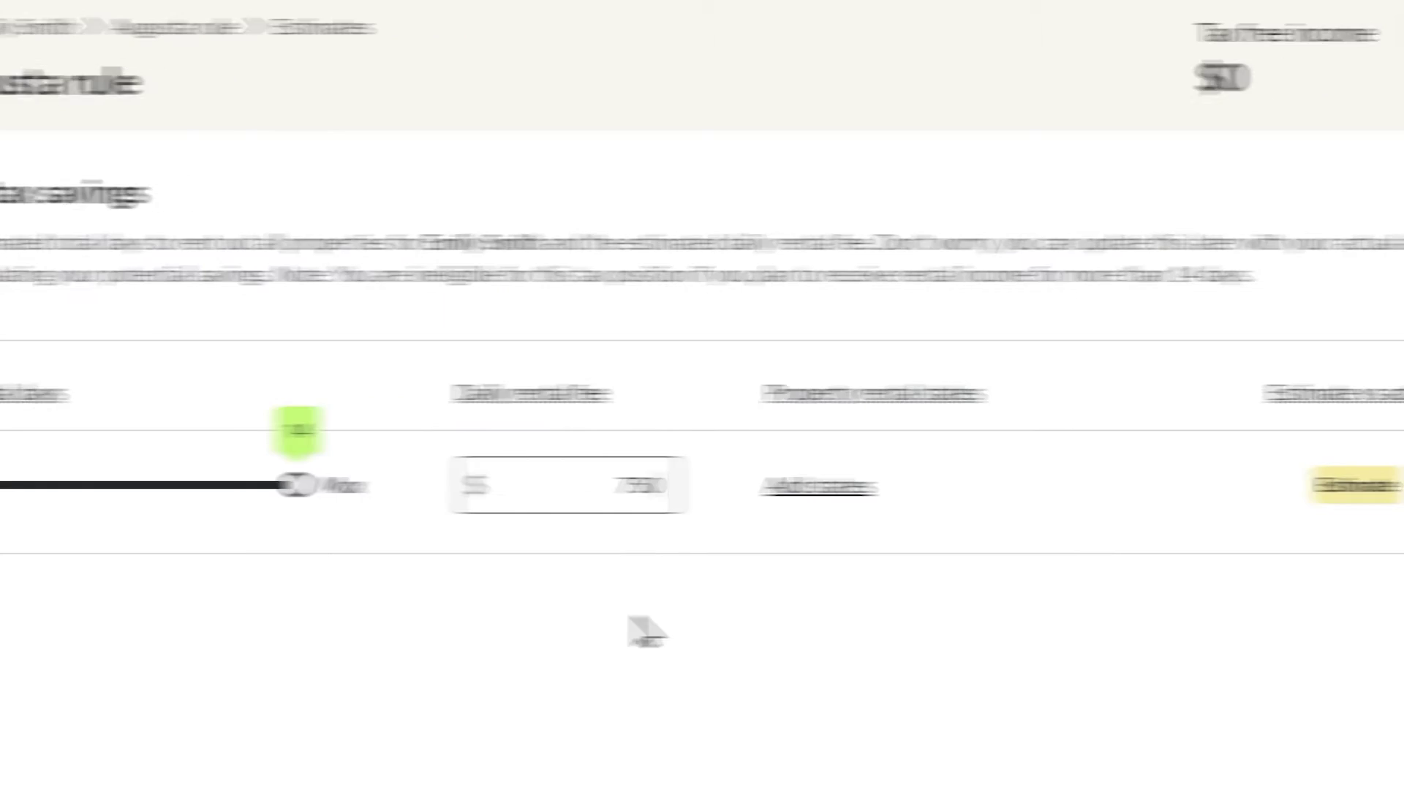
Allocate all 14 rental days to California and save the estimate.
{"action": "left_click", "coordinate": [915, 485]}
{"action": "left_click", "coordinate": [383, 605]}
{"action": "type", "text": "ca"}
{"action": "left_click", "coordinate": [439, 632]}
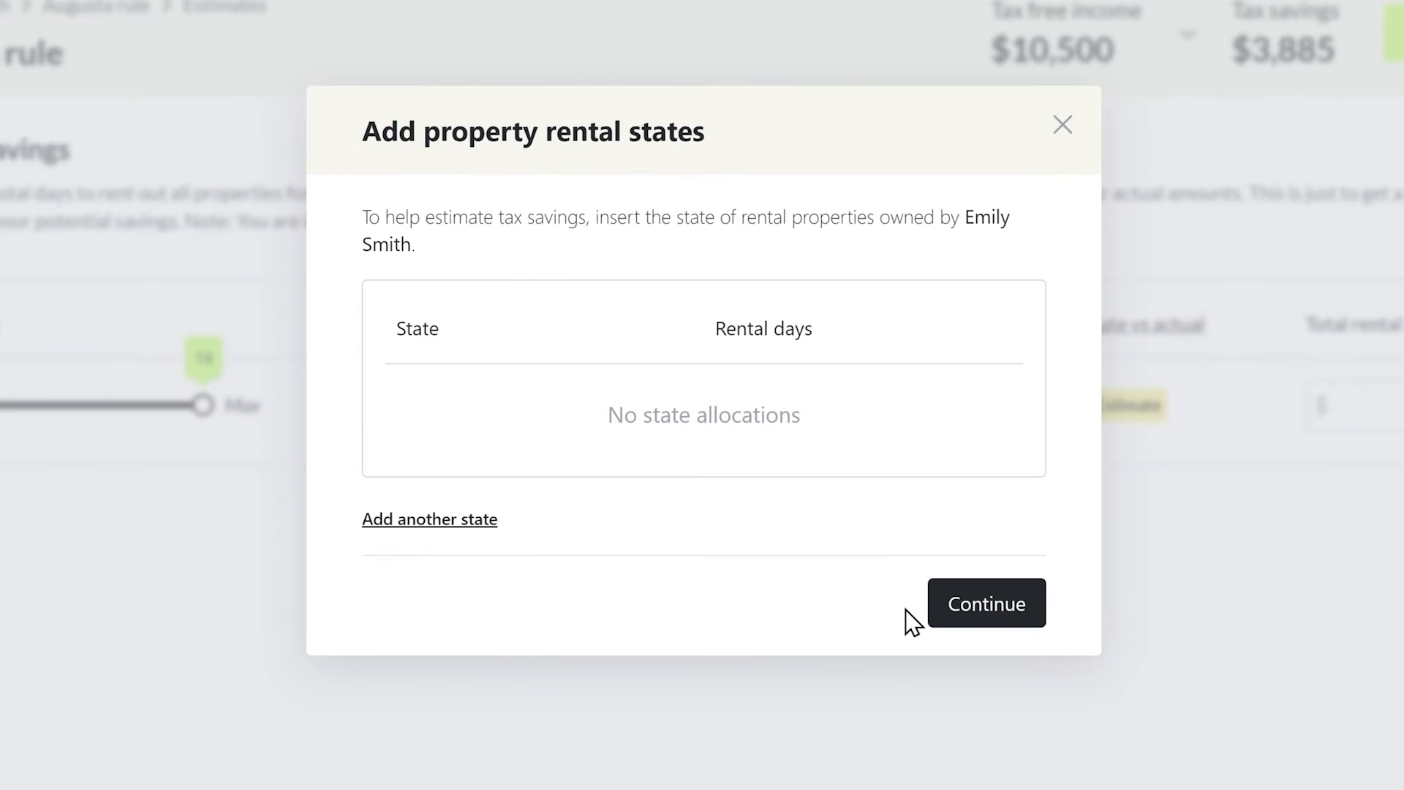
{"action": "type", "text": "14"}
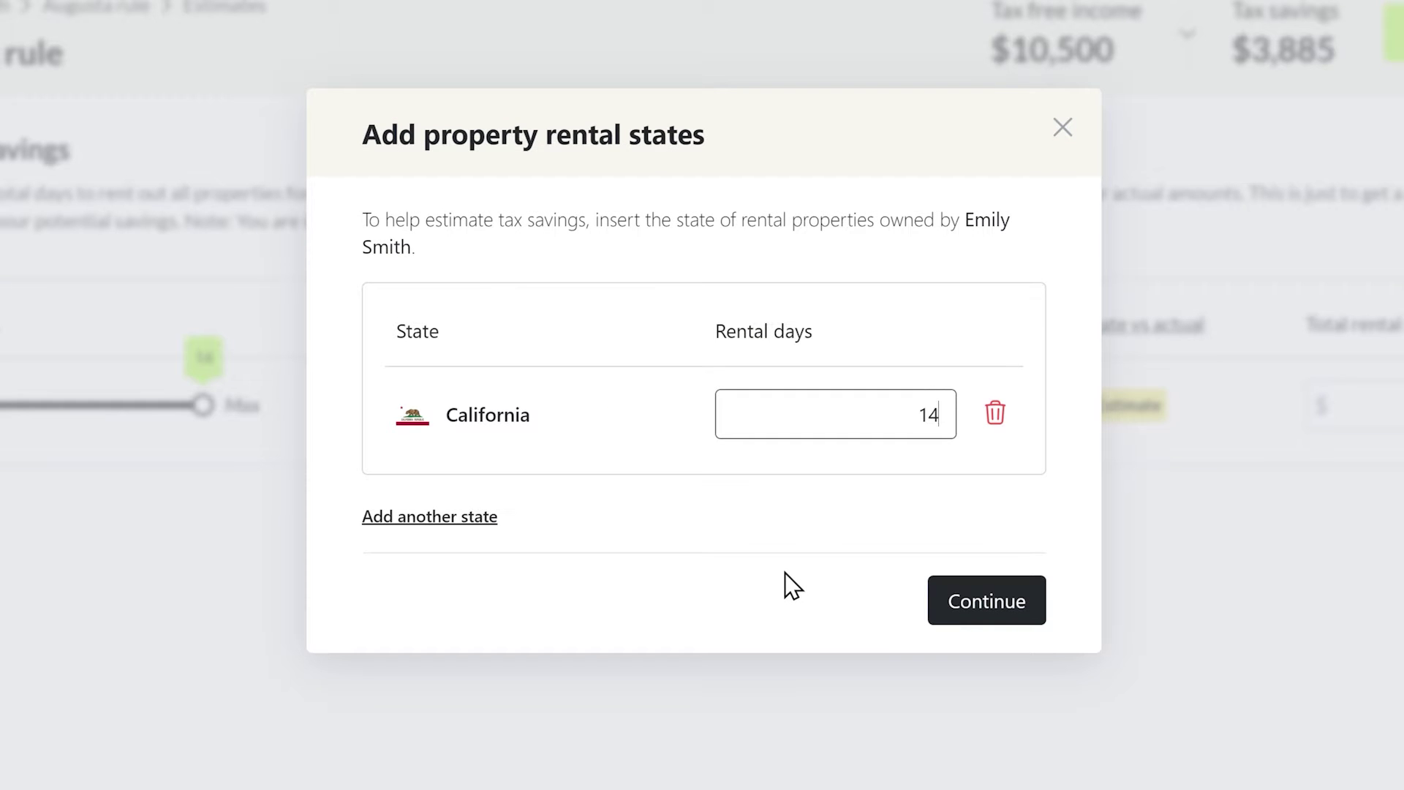
{"action": "left_click", "coordinate": [936, 594]}
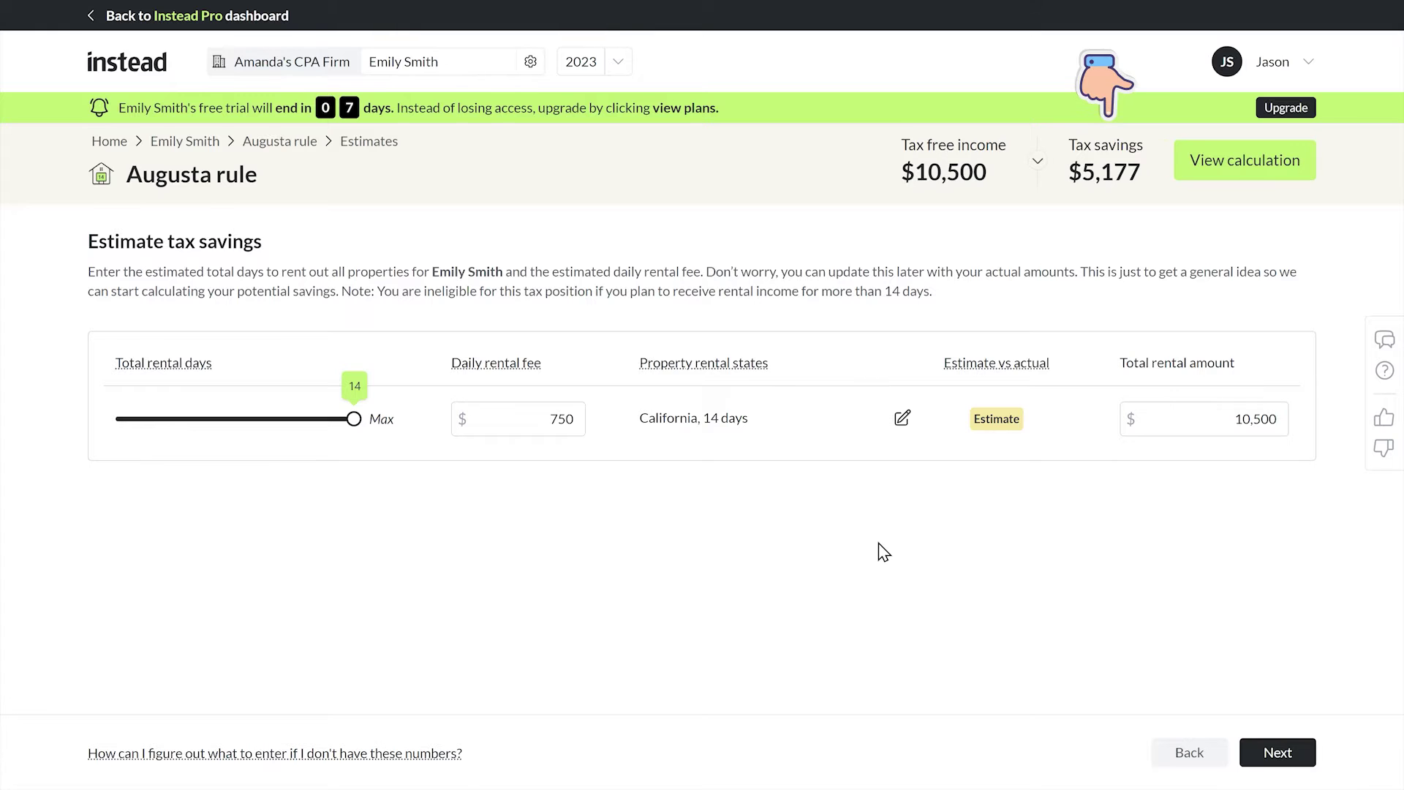
{"action": "left_click", "coordinate": [1278, 752]}
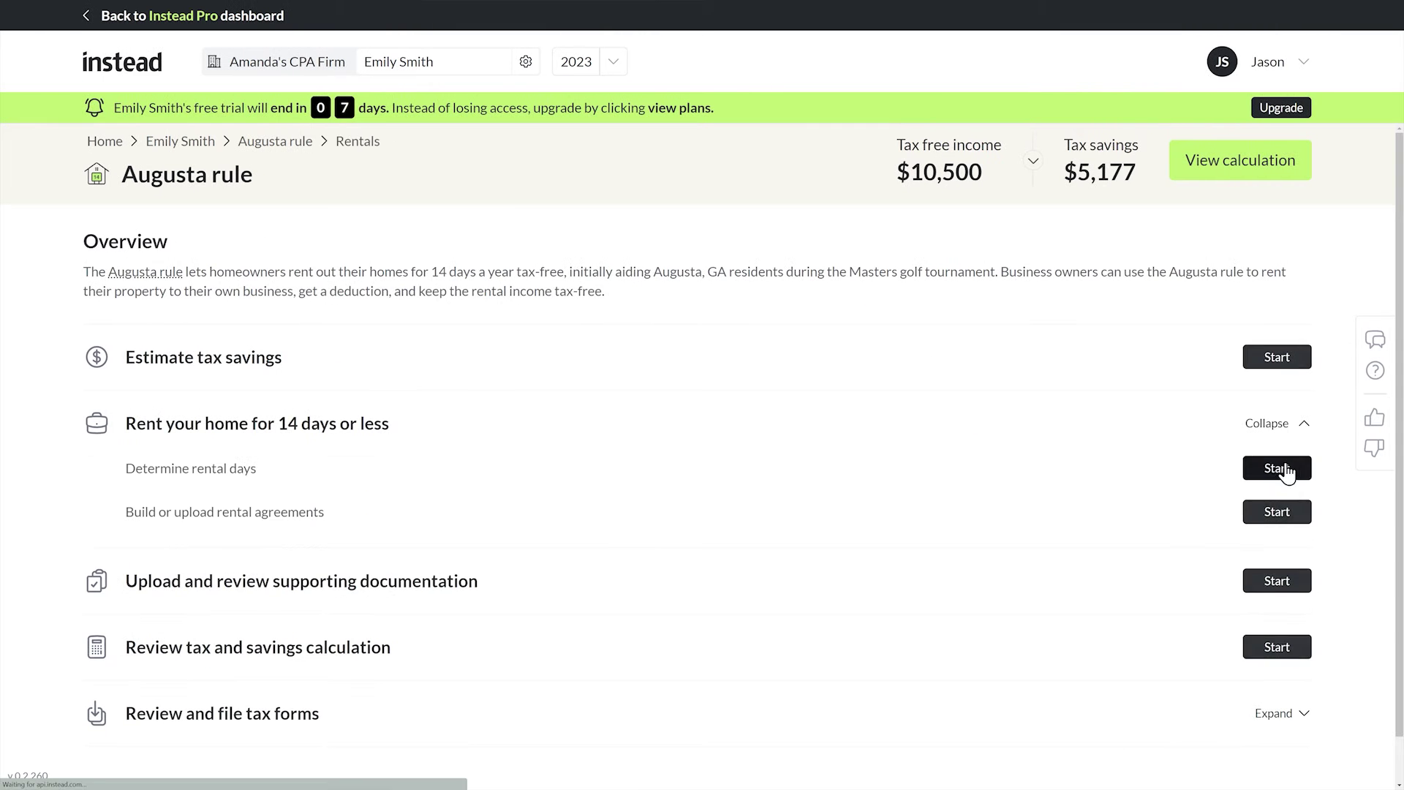
Begin determining rental days with step-by-step entry and add a new property.
{"action": "left_click", "coordinate": [1284, 470]}
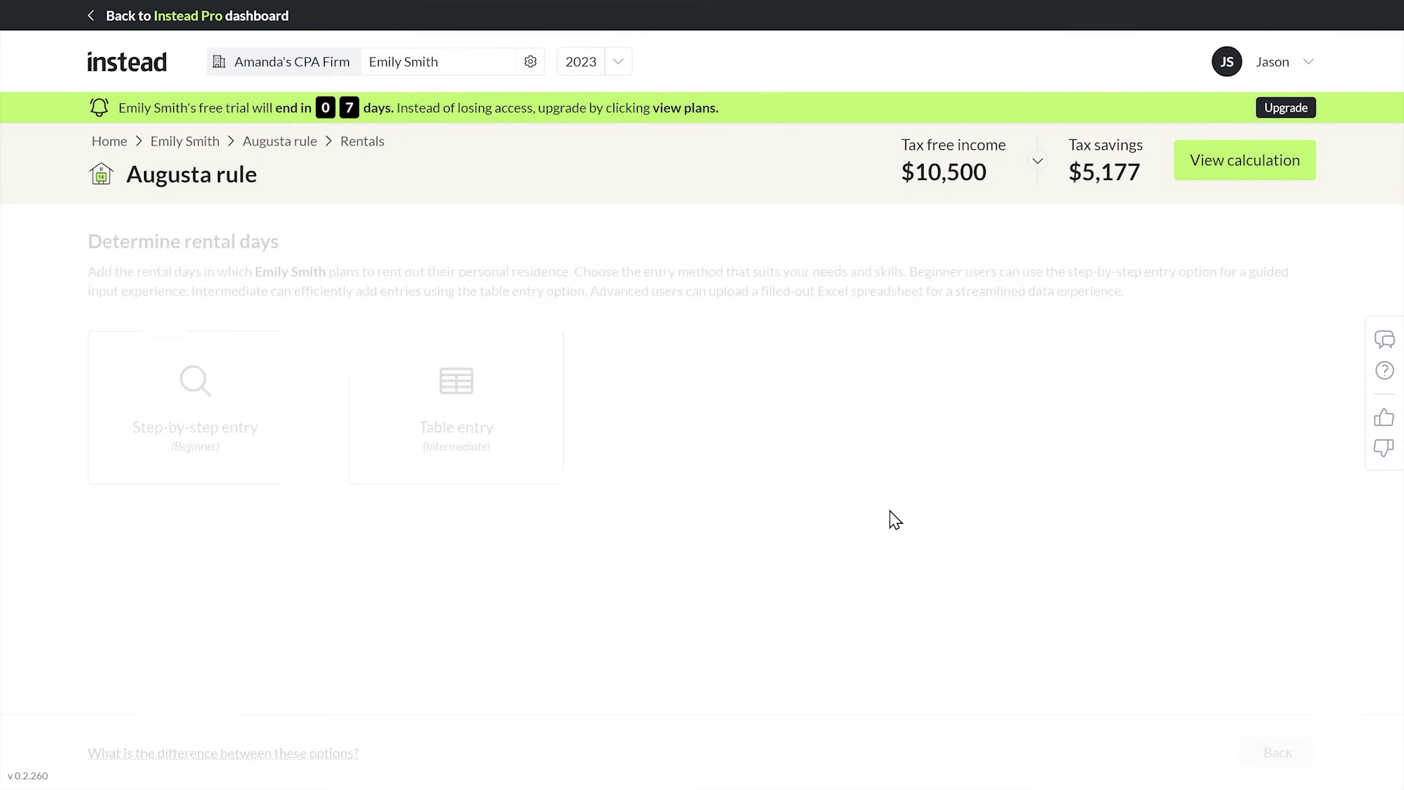
{"action": "left_click", "coordinate": [206, 419]}
{"action": "left_click", "coordinate": [313, 382]}
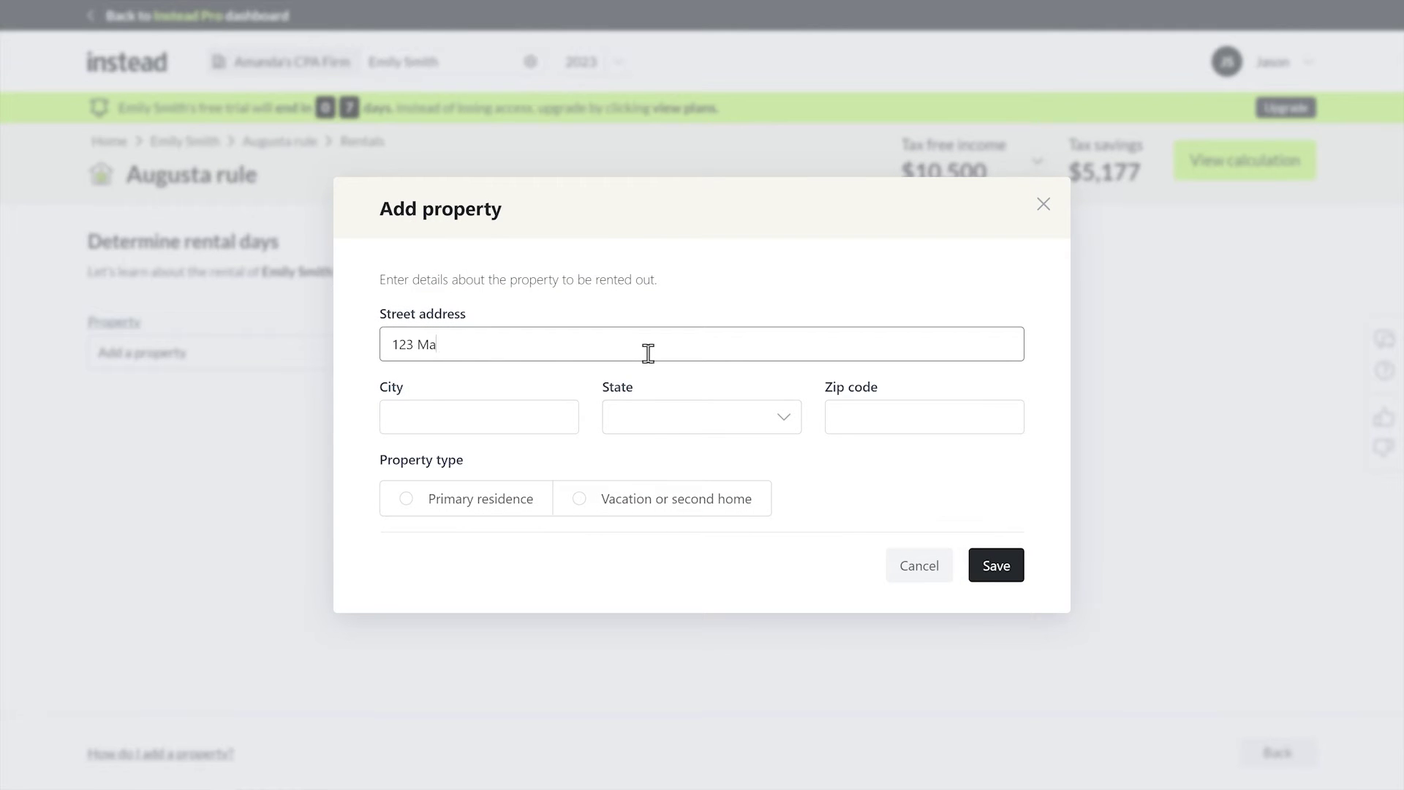
Enter the property's city and California state, mark it primary residence, and save.
{"action": "left_click", "coordinate": [560, 420]}
{"action": "type", "text": "Ber"}
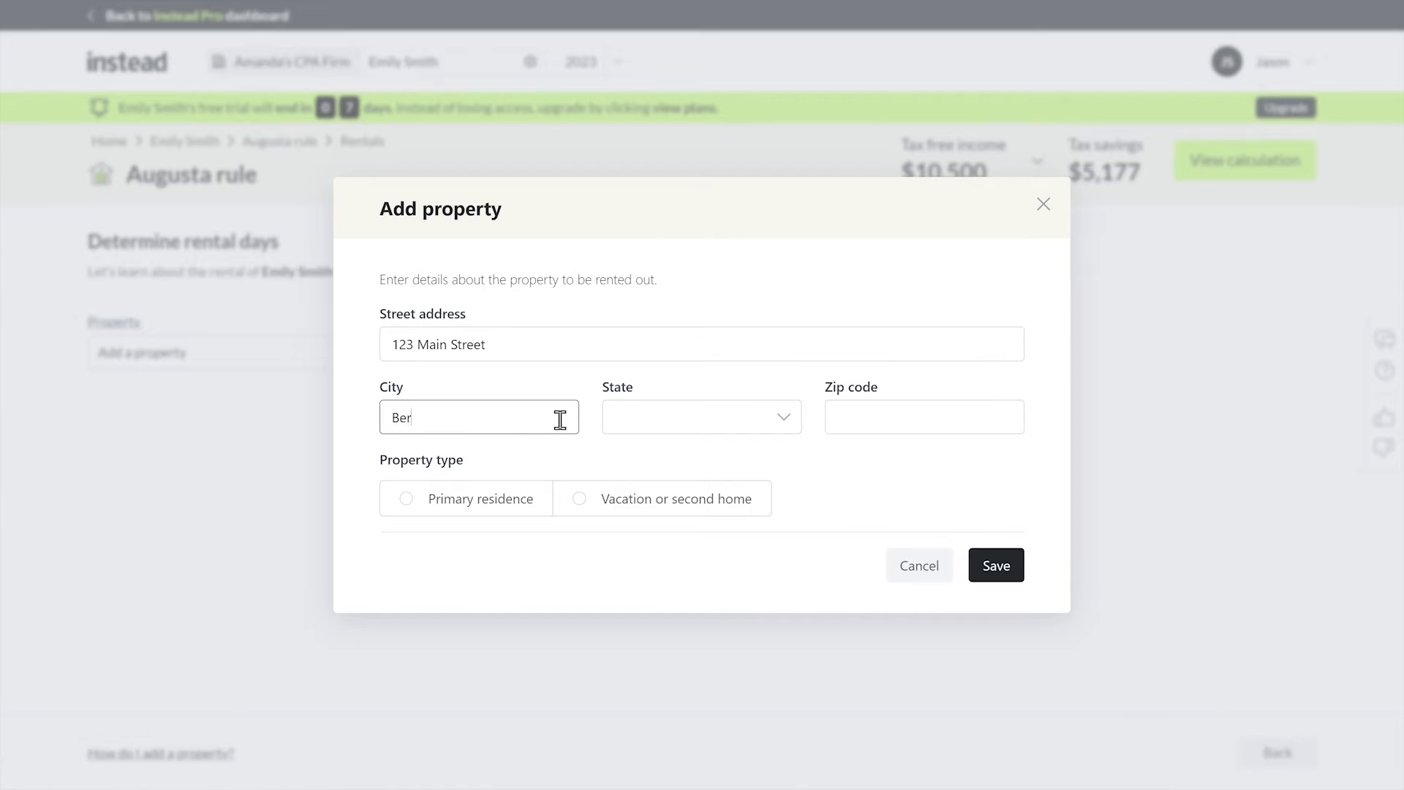
{"action": "type", "text": "verly Hills"}
{"action": "key", "text": "Tab"}
{"action": "type", "text": "ca"}
{"action": "left_click", "coordinate": [699, 460]}
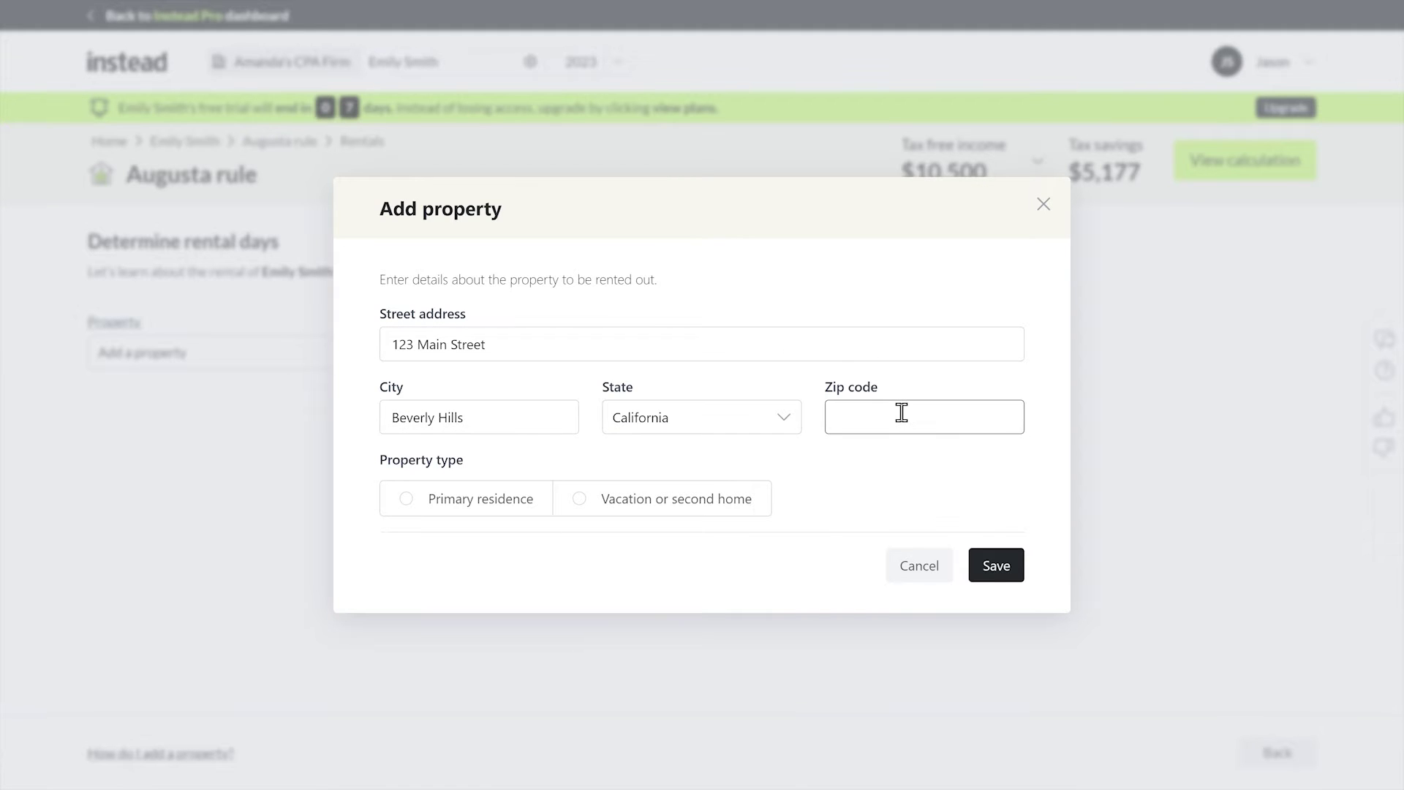
{"action": "left_click", "coordinate": [512, 519]}
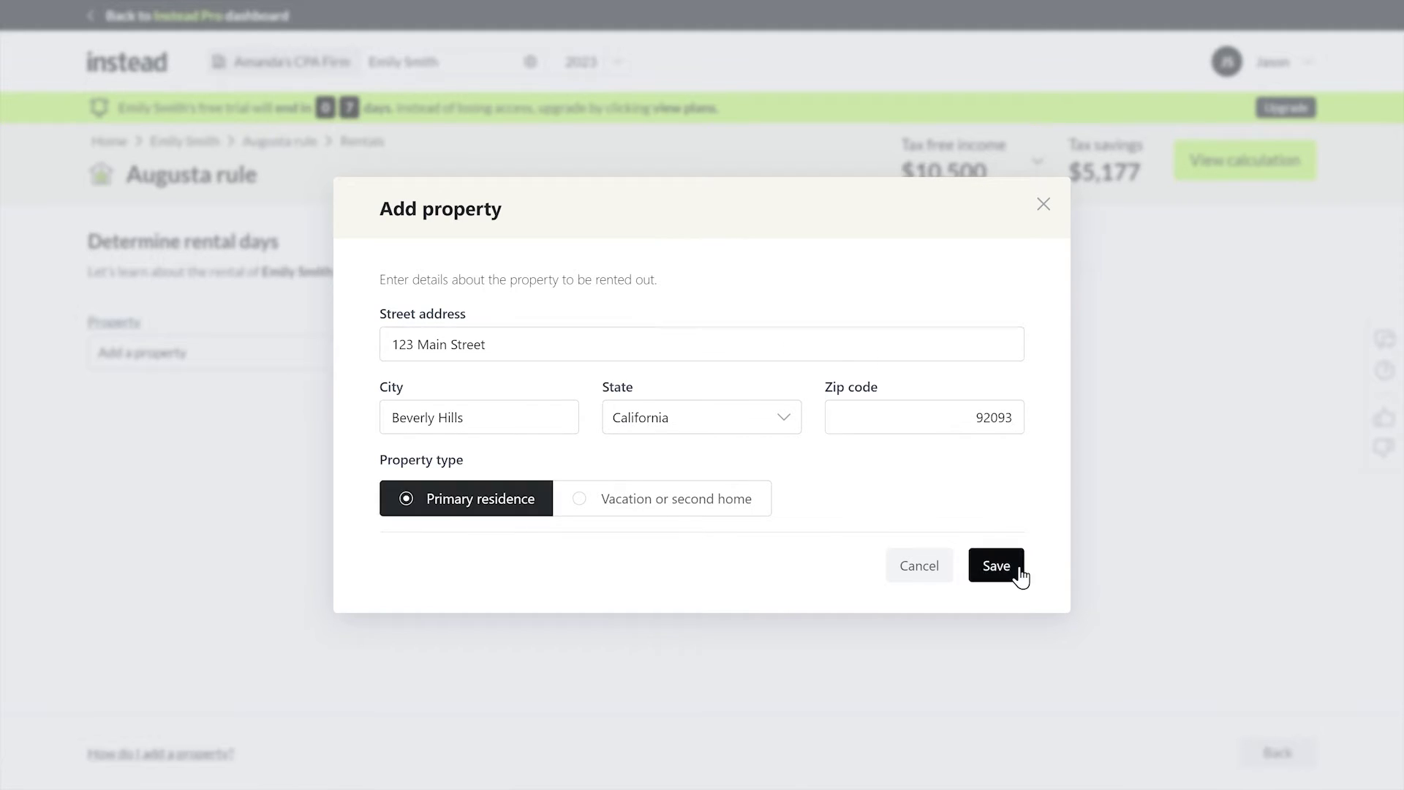
{"action": "left_click", "coordinate": [1013, 569]}
{"action": "left_click", "coordinate": [666, 433]}
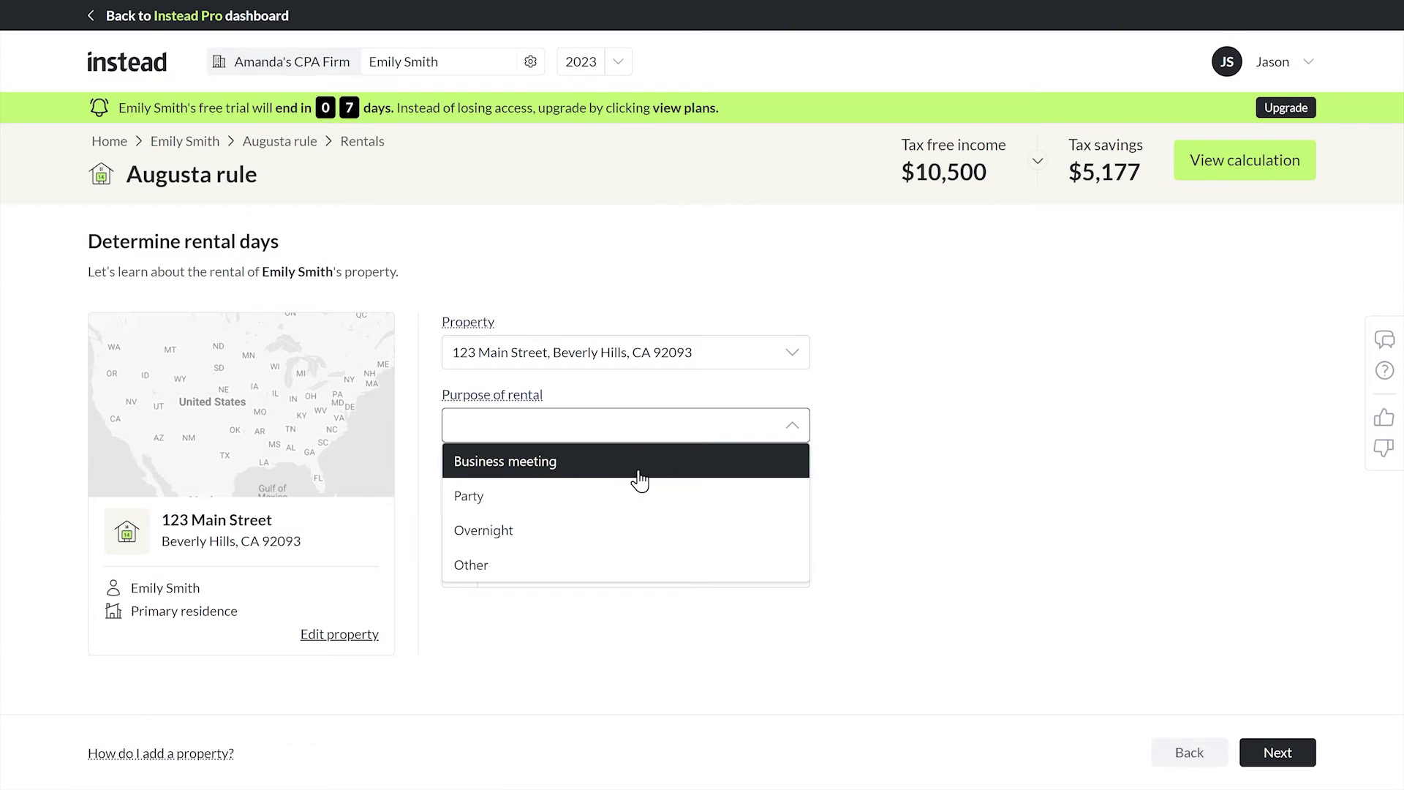
Record a Business meeting rental to the client's company for 01-02-2023 to 01-06-2023.
{"action": "left_click", "coordinate": [640, 479]}
{"action": "left_click", "coordinate": [621, 504]}
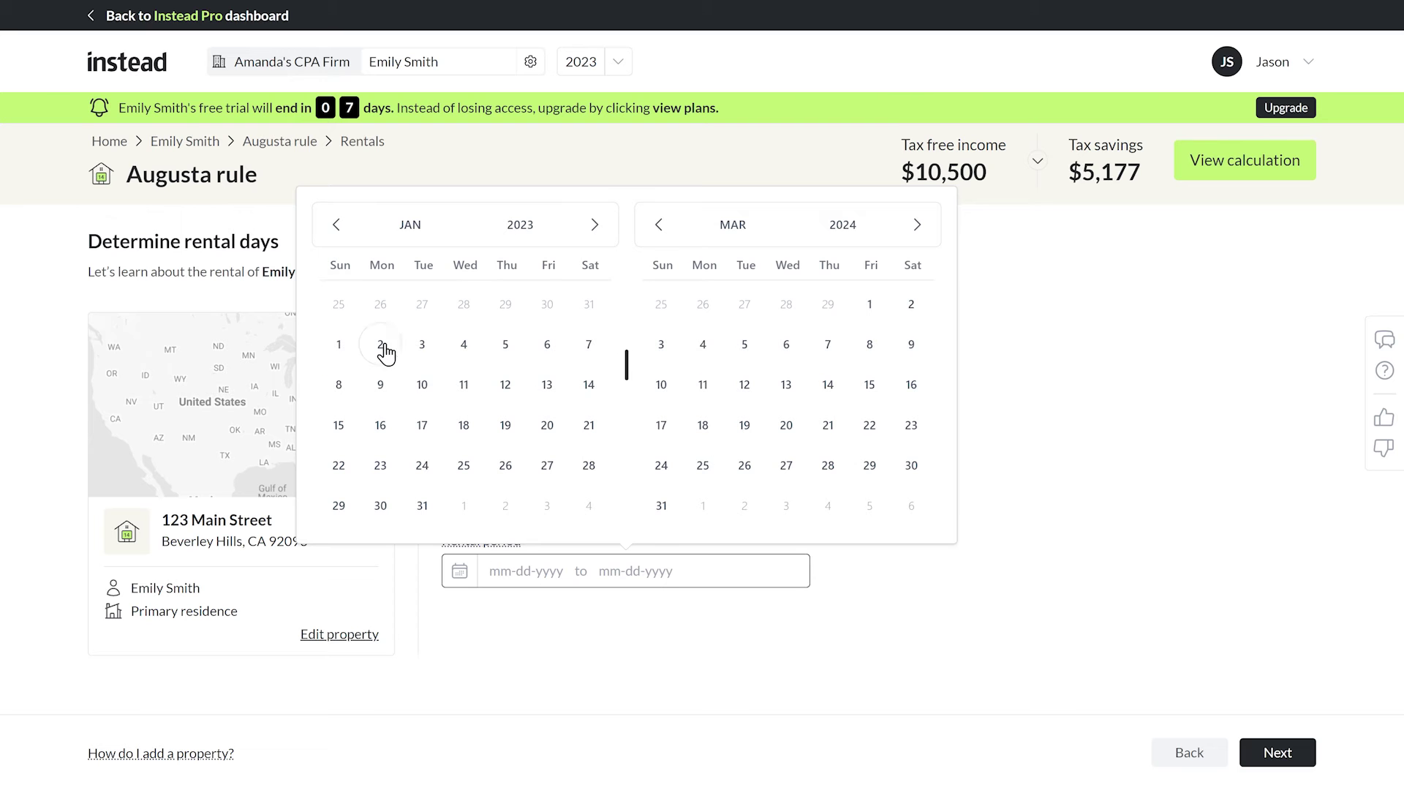
{"action": "left_click", "coordinate": [557, 352]}
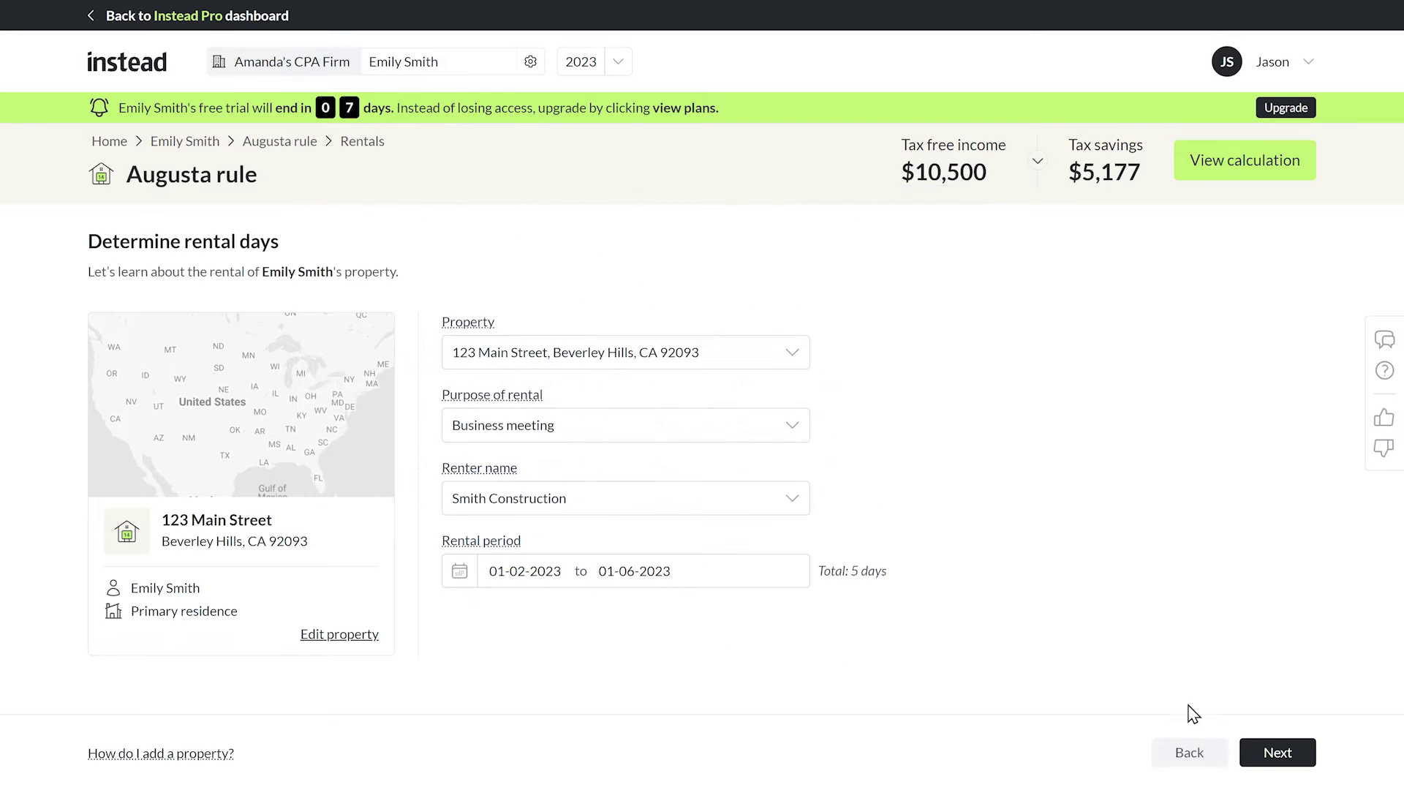
{"action": "left_click", "coordinate": [1277, 753]}
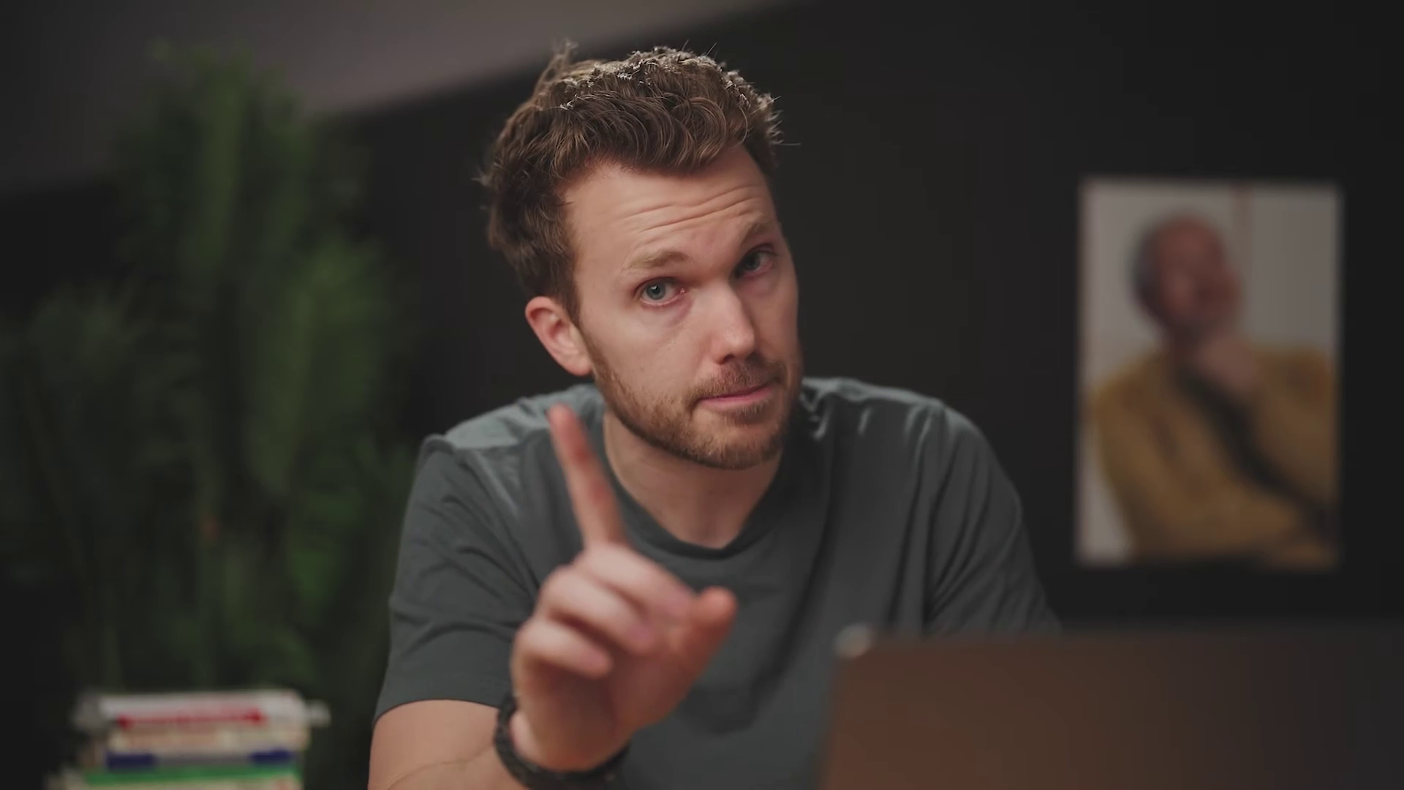
Enter $3,400 rental income with Hyatt BH and Four seasons comparables, and mark payment received.
{"action": "type", "text": "tt BH"}
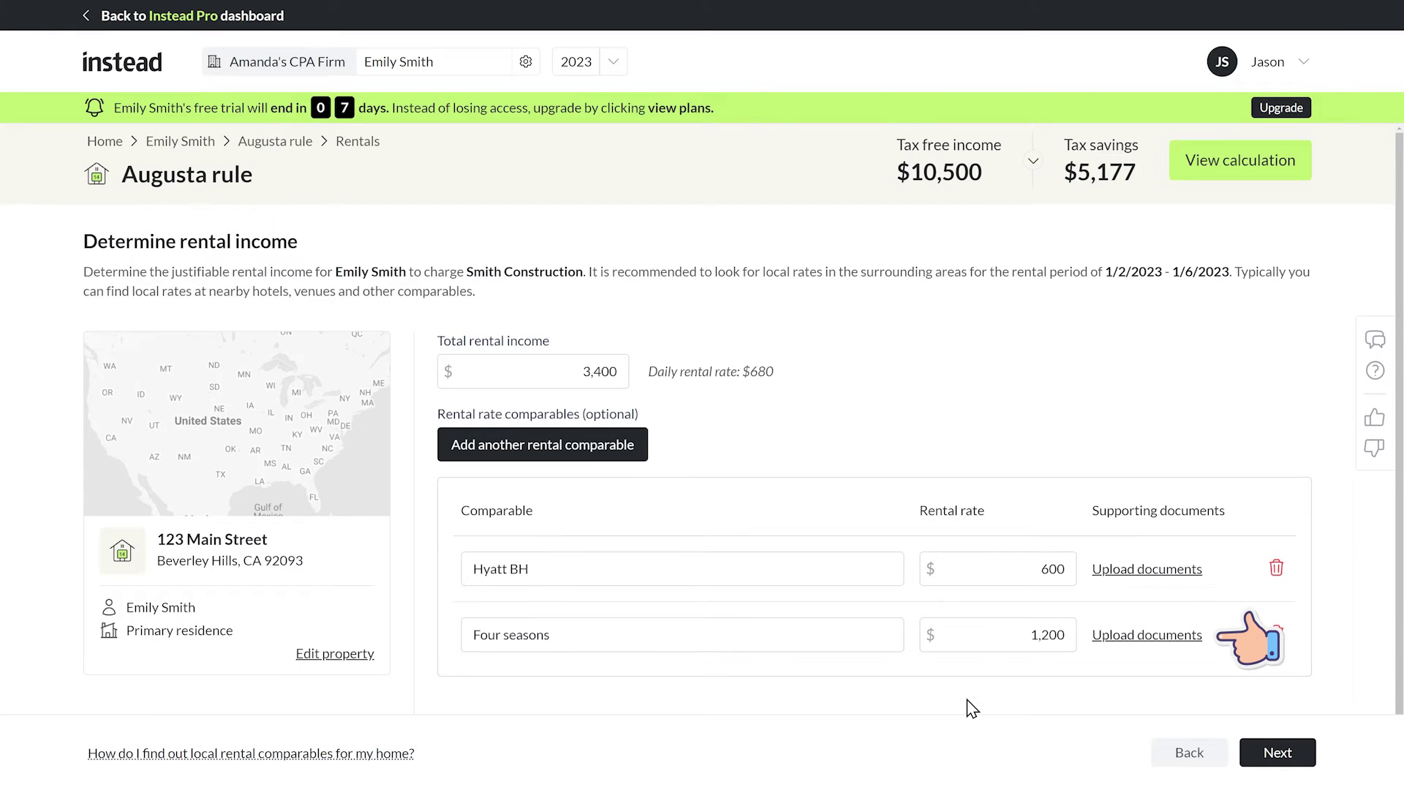
{"action": "left_click", "coordinate": [1278, 751]}
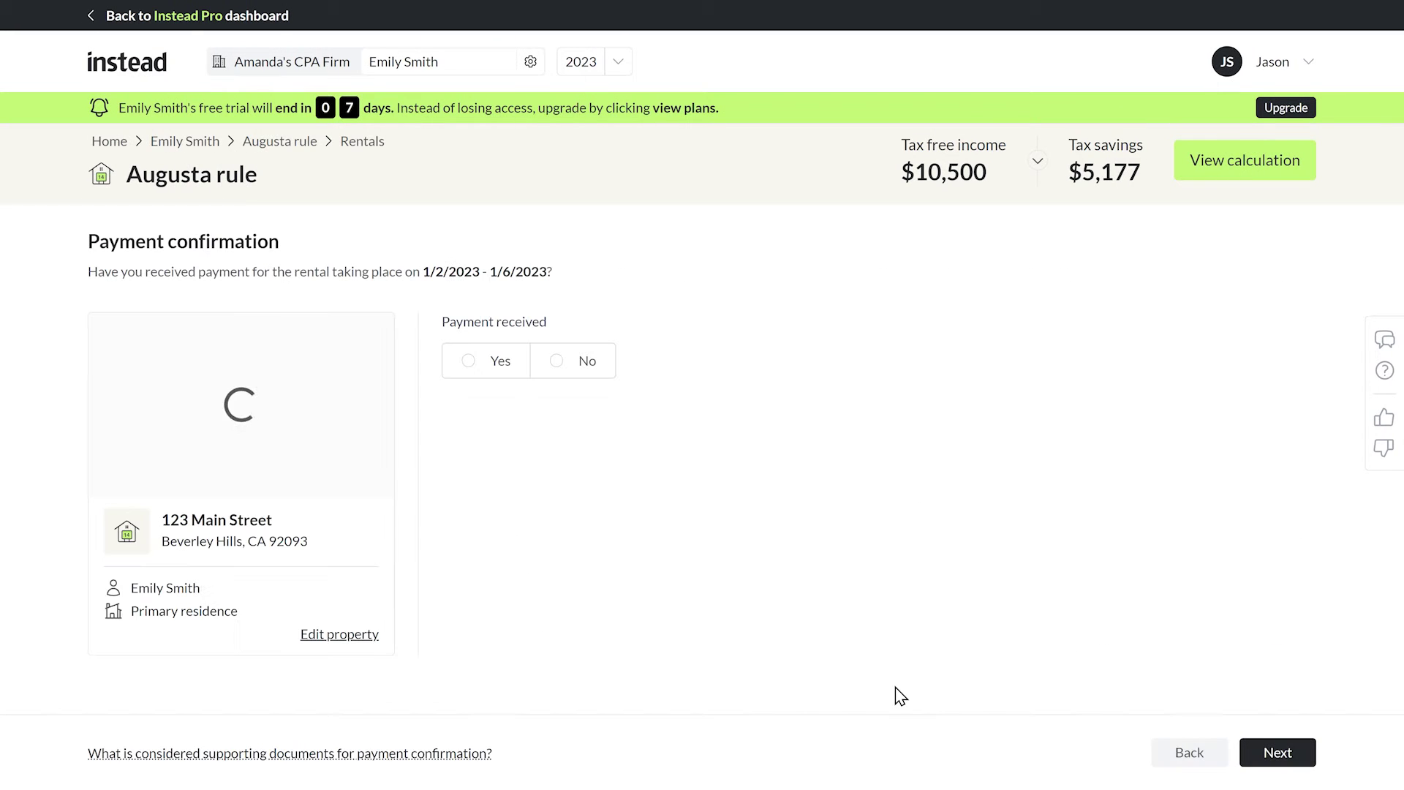
{"action": "left_click", "coordinate": [500, 366]}
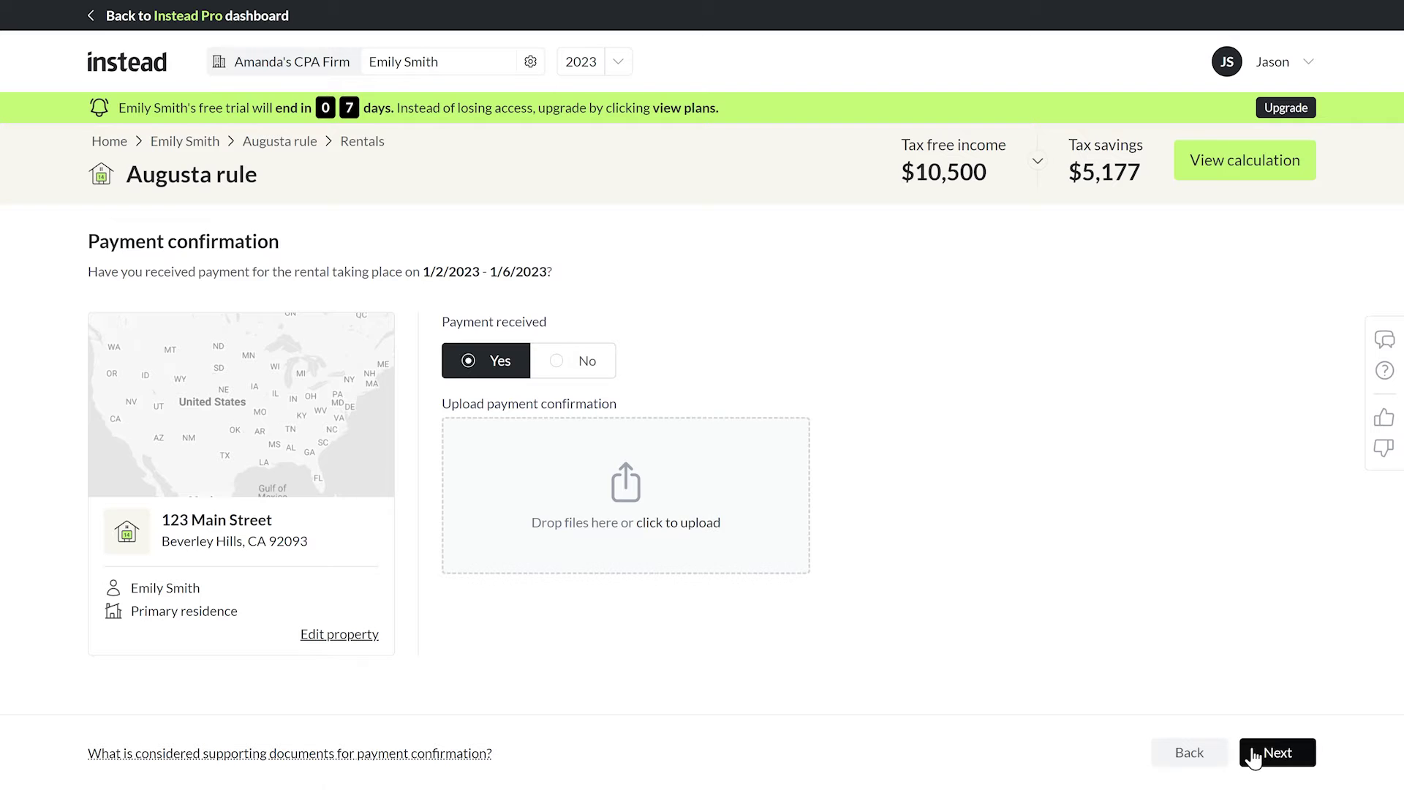
Switch the logged rental day to Actual, showing $3,400 tax-free income and $1,676 savings.
{"action": "left_click", "coordinate": [1258, 754]}
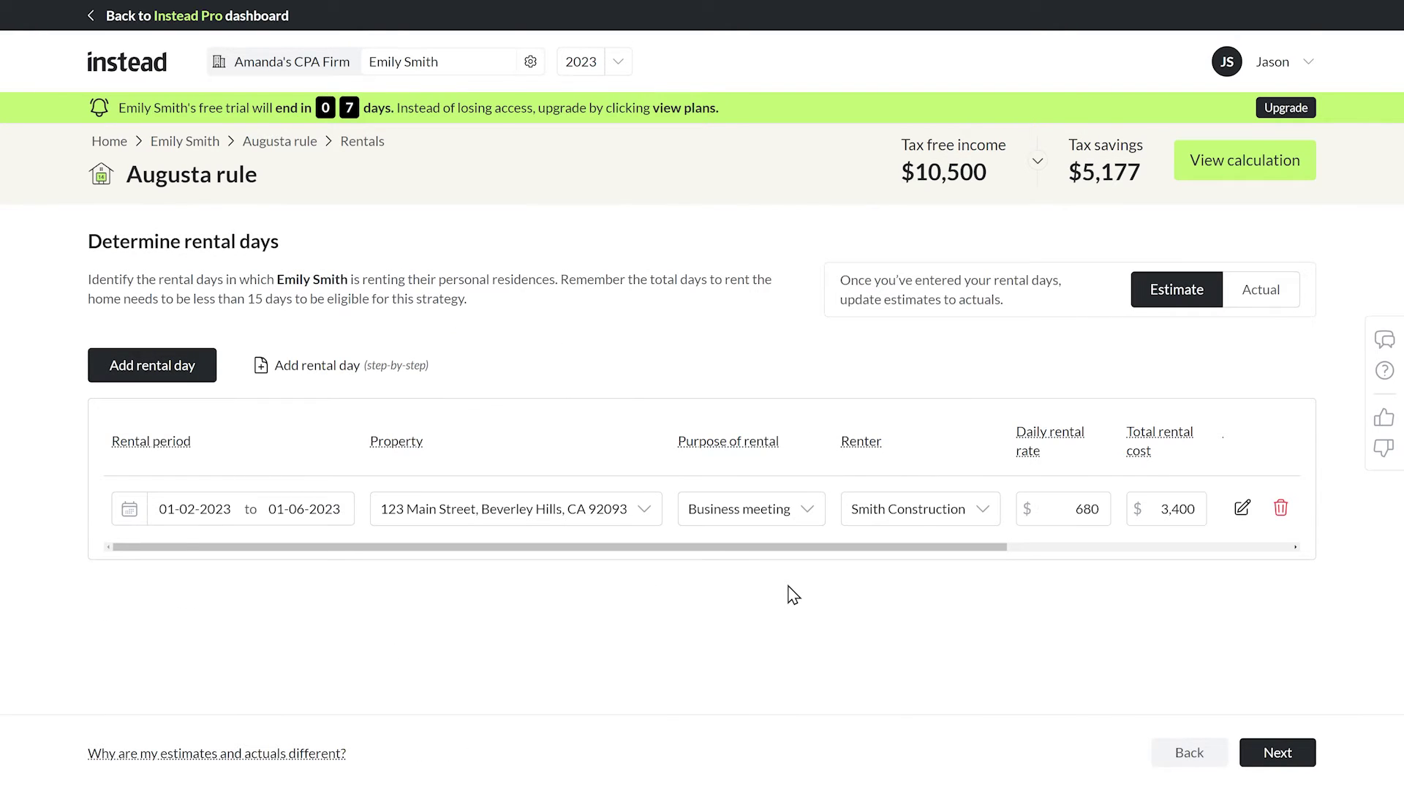
{"action": "mouse_move", "coordinate": [734, 556]}
{"action": "left_mouse_down"}
{"action": "mouse_move", "coordinate": [1032, 558]}
{"action": "mouse_move", "coordinate": [716, 559]}
{"action": "left_mouse_up"}
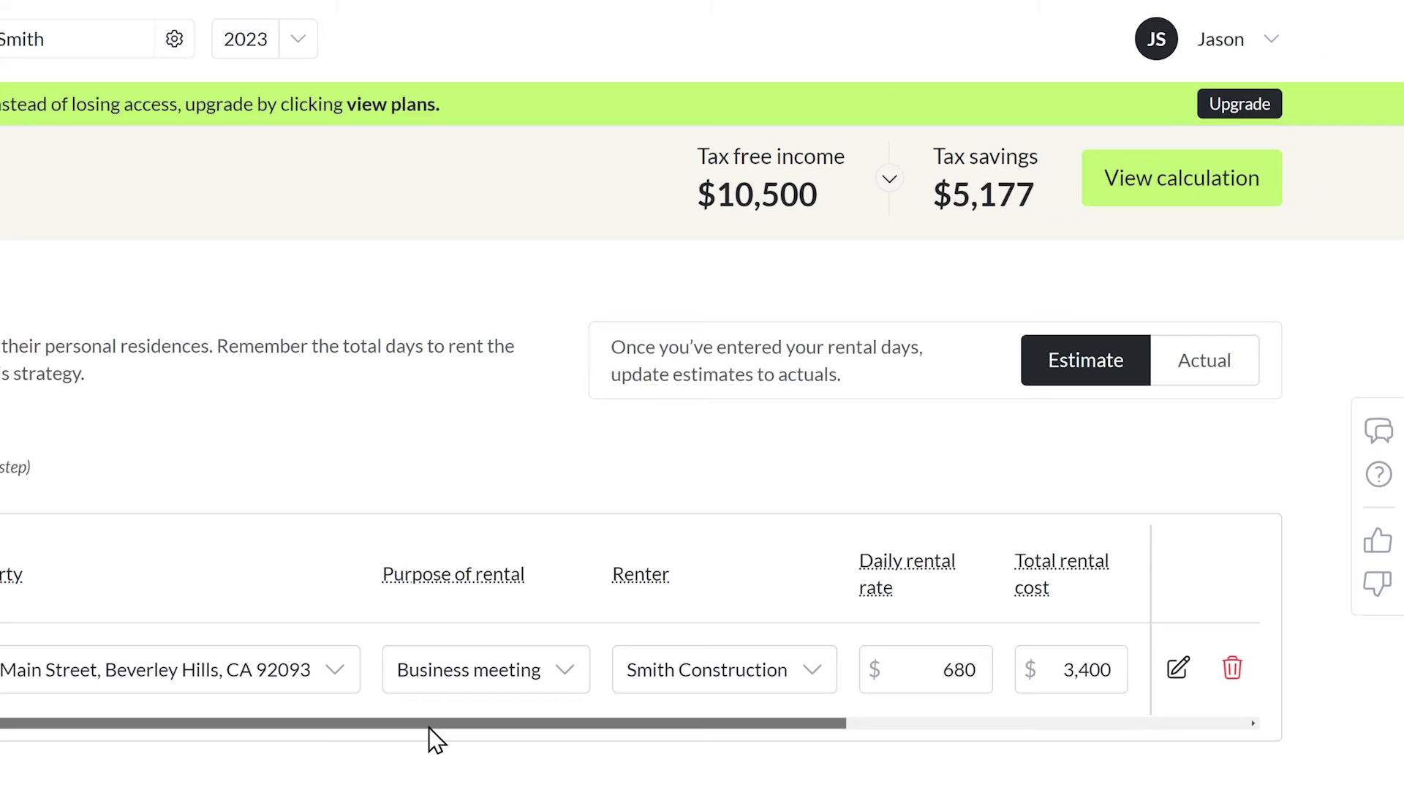
{"action": "left_click_drag", "start_coordinate": [436, 739], "coordinate": [424, 768]}
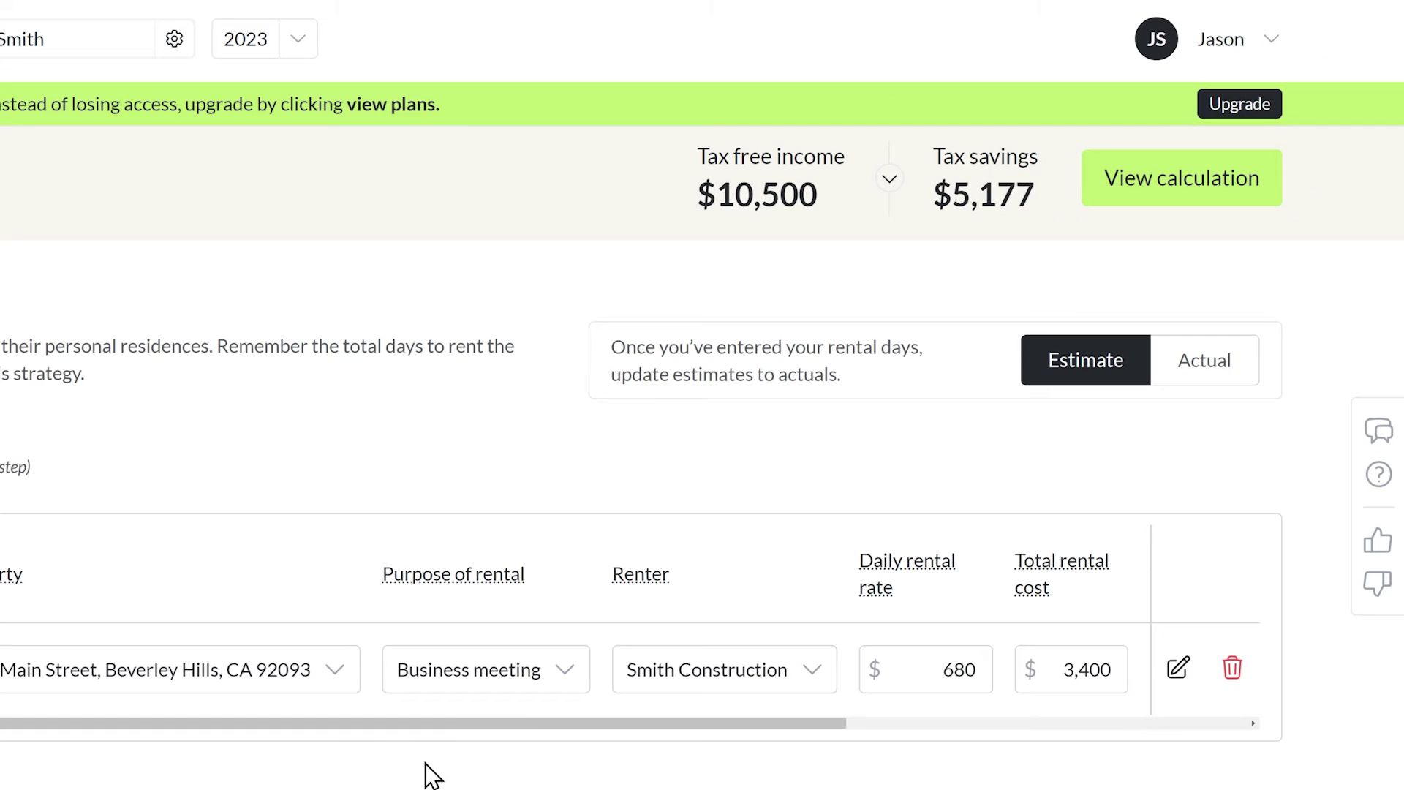
{"action": "left_click", "coordinate": [1211, 388]}
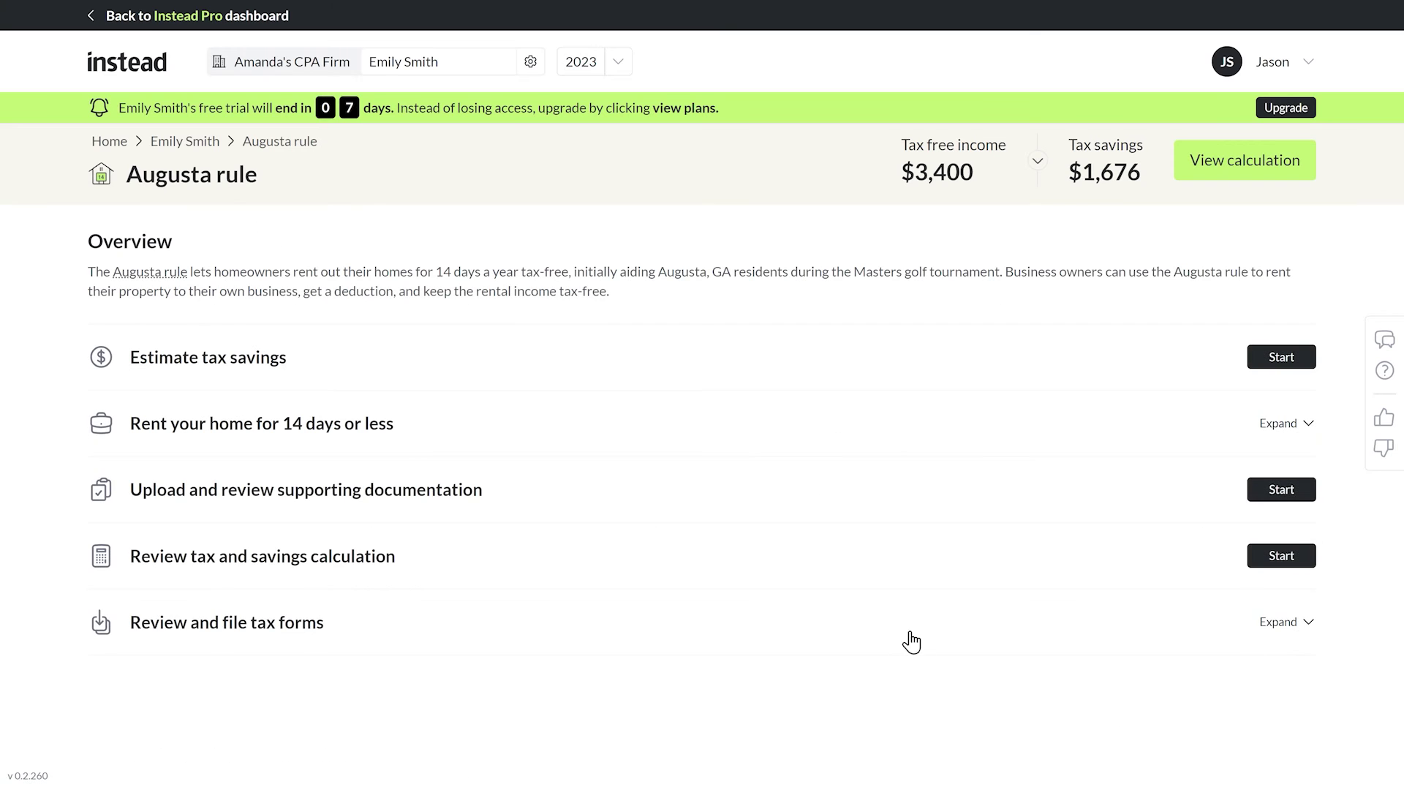
Build a rental agreement for the property with utilities paid by the renter (tenant).
{"action": "left_click", "coordinate": [1281, 428]}
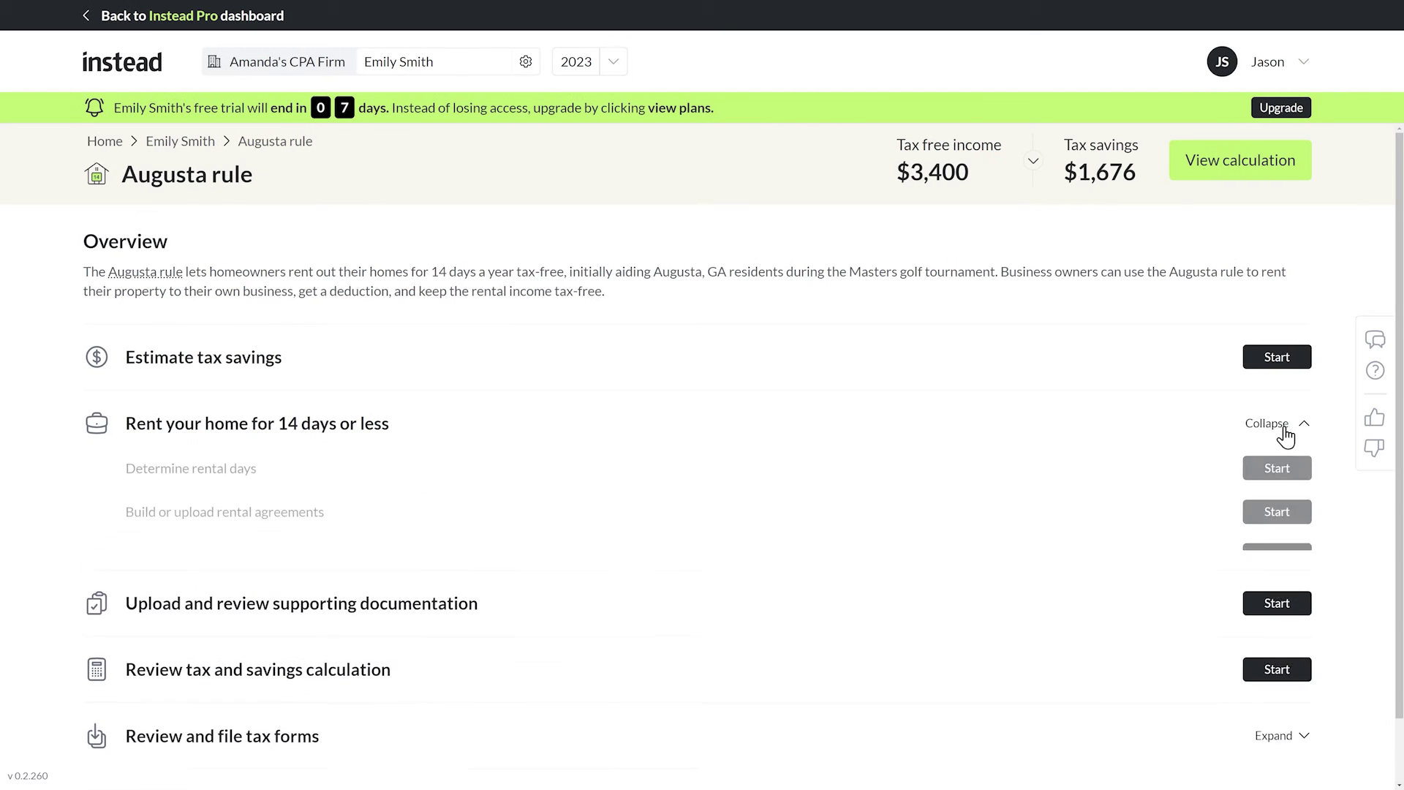
{"action": "left_click", "coordinate": [1273, 513]}
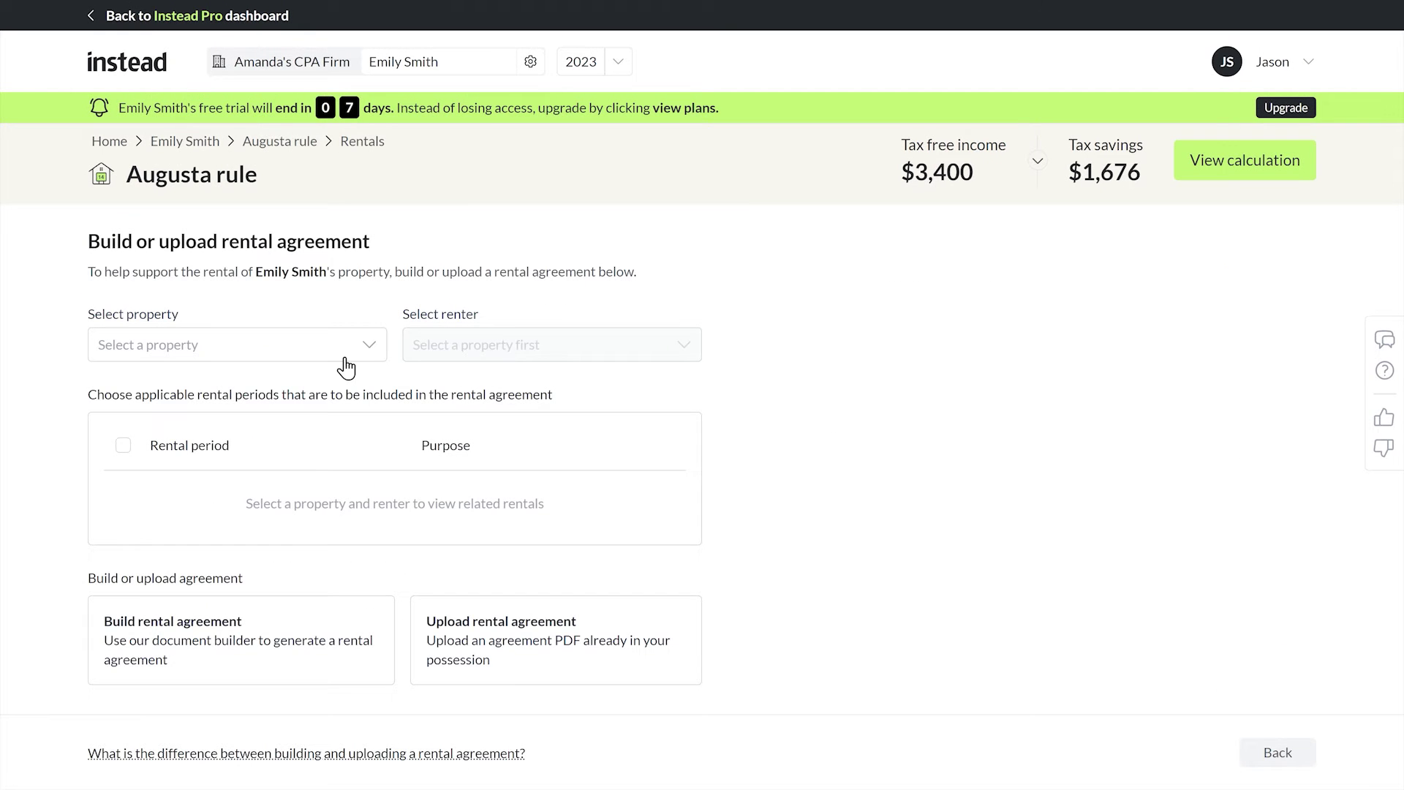
{"action": "left_click", "coordinate": [346, 374]}
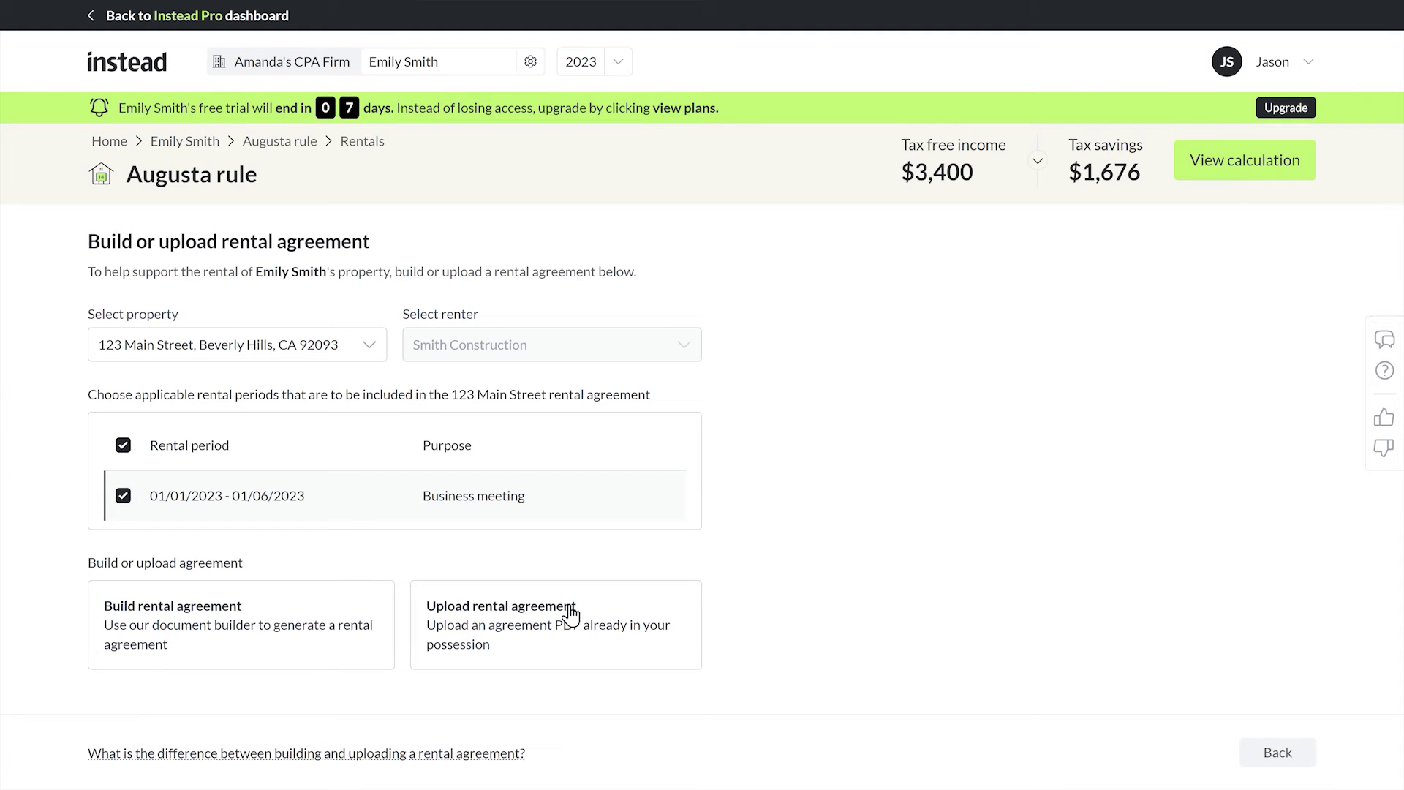
{"action": "left_click", "coordinate": [358, 635]}
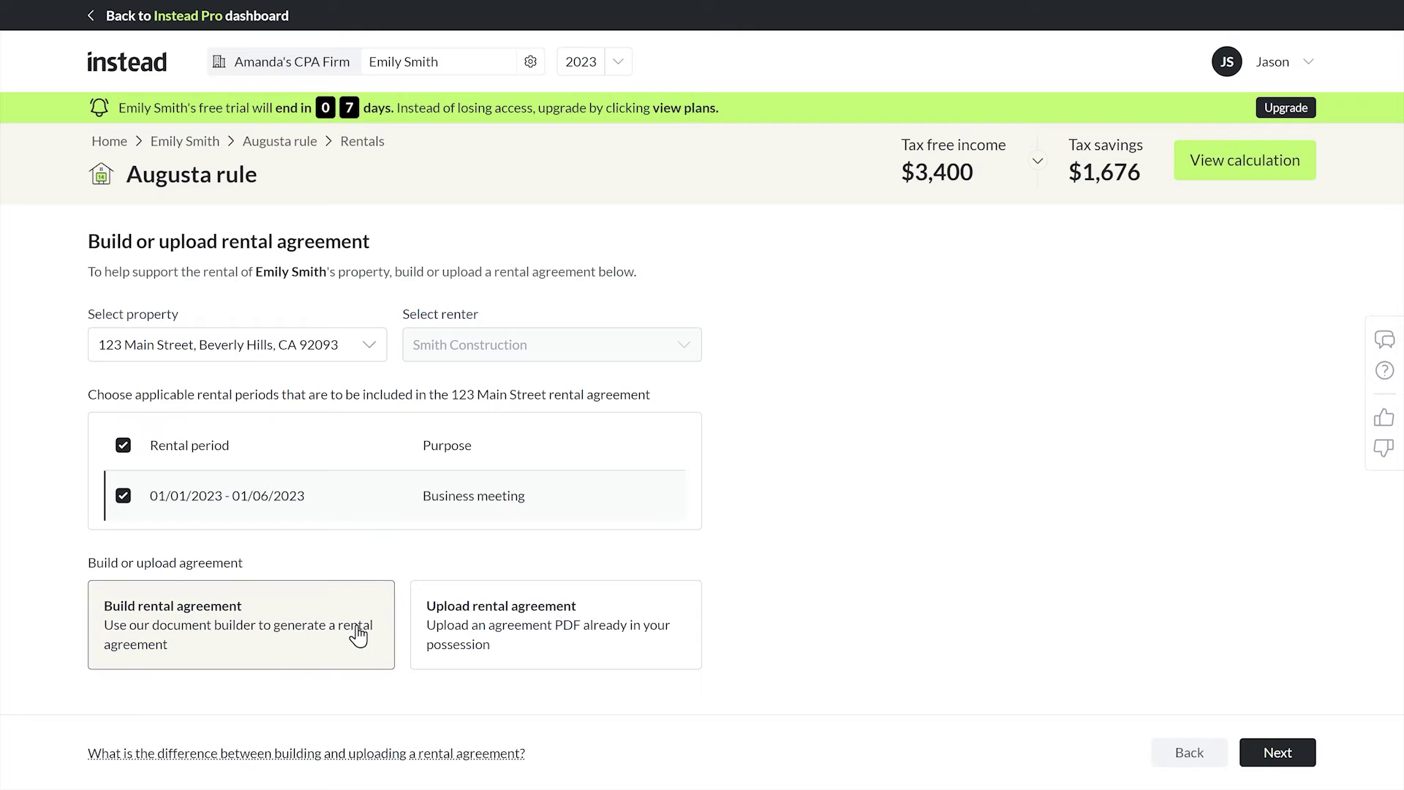
{"action": "left_click", "coordinate": [1277, 752]}
{"action": "left_click", "coordinate": [594, 359]}
{"action": "left_click", "coordinate": [589, 418]}
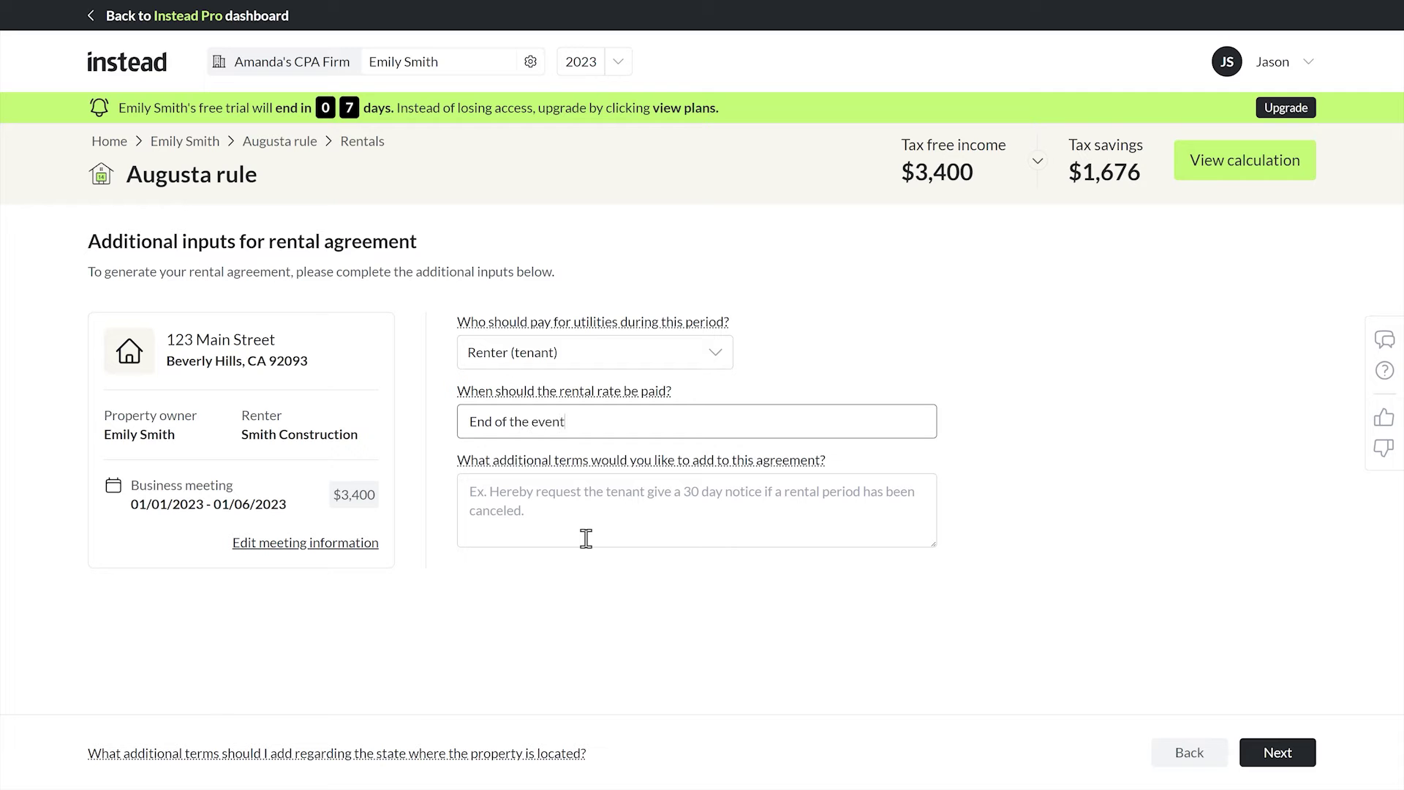
Review the generated rental agreement and approve it.
{"action": "left_click", "coordinate": [1247, 754]}
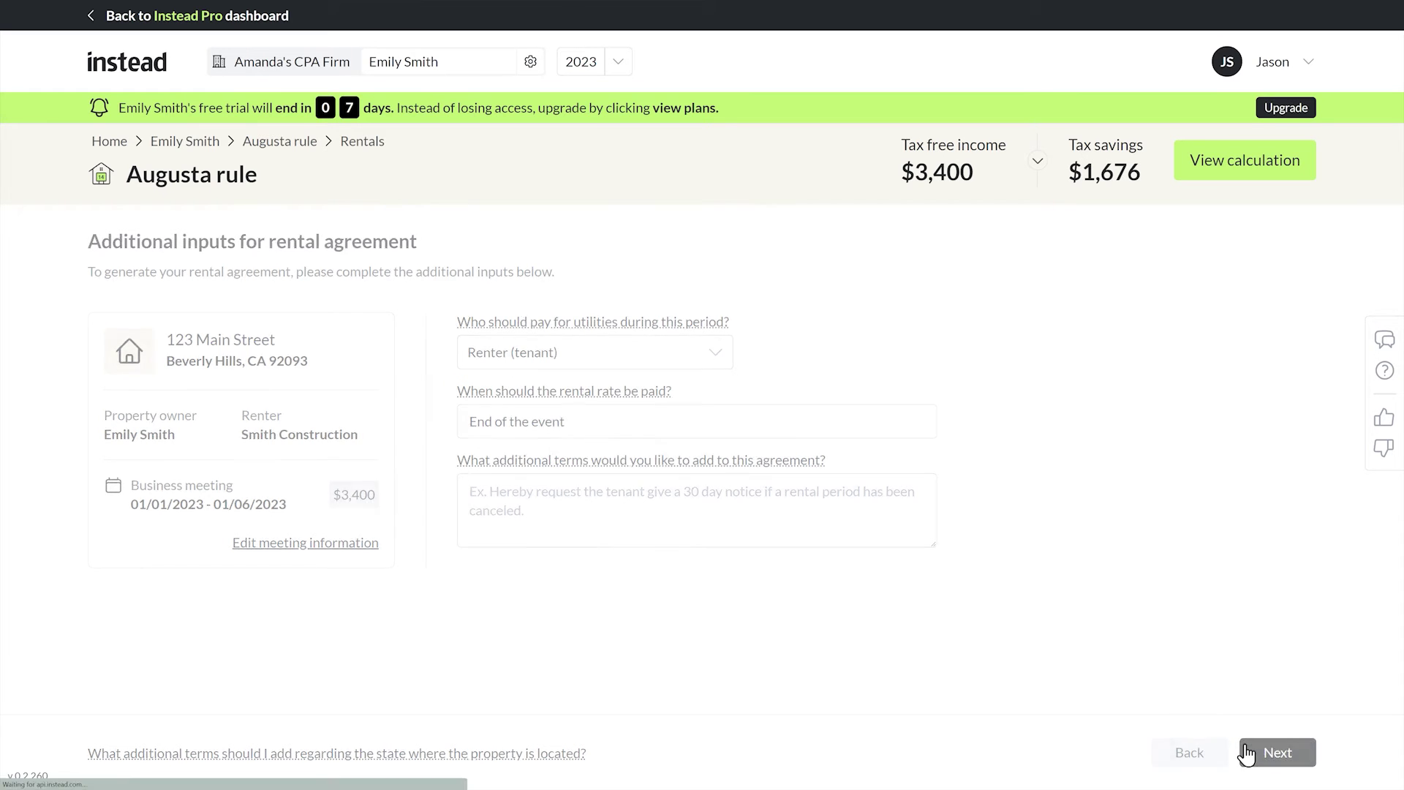
{"action": "scroll", "coordinate": [1304, 656], "scroll_direction": "down", "scroll_amount": 6}
{"action": "scroll", "coordinate": [1304, 656], "scroll_direction": "down", "scroll_amount": 3}
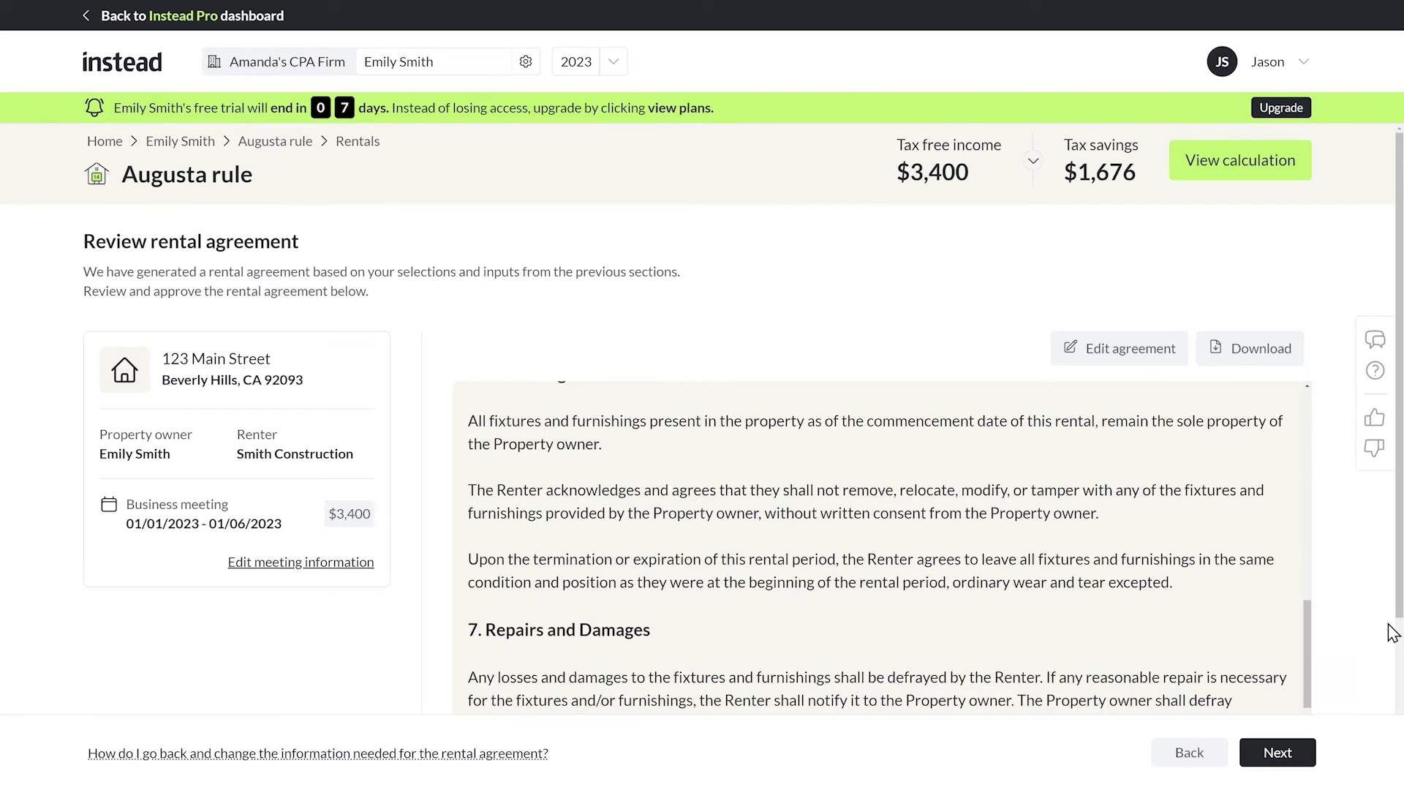
{"action": "scroll", "coordinate": [1273, 605], "scroll_direction": "down", "scroll_amount": 3}
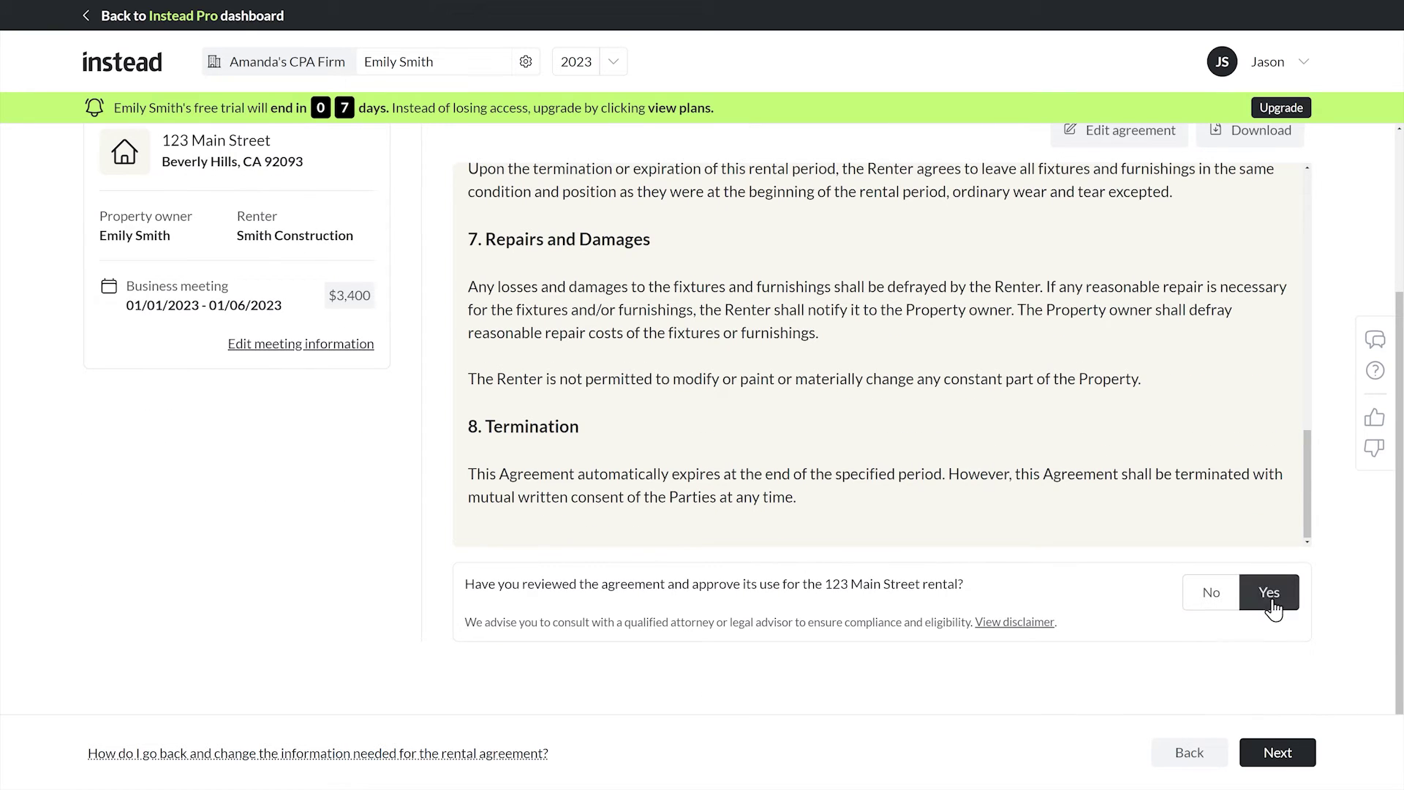
{"action": "left_click", "coordinate": [1279, 756]}
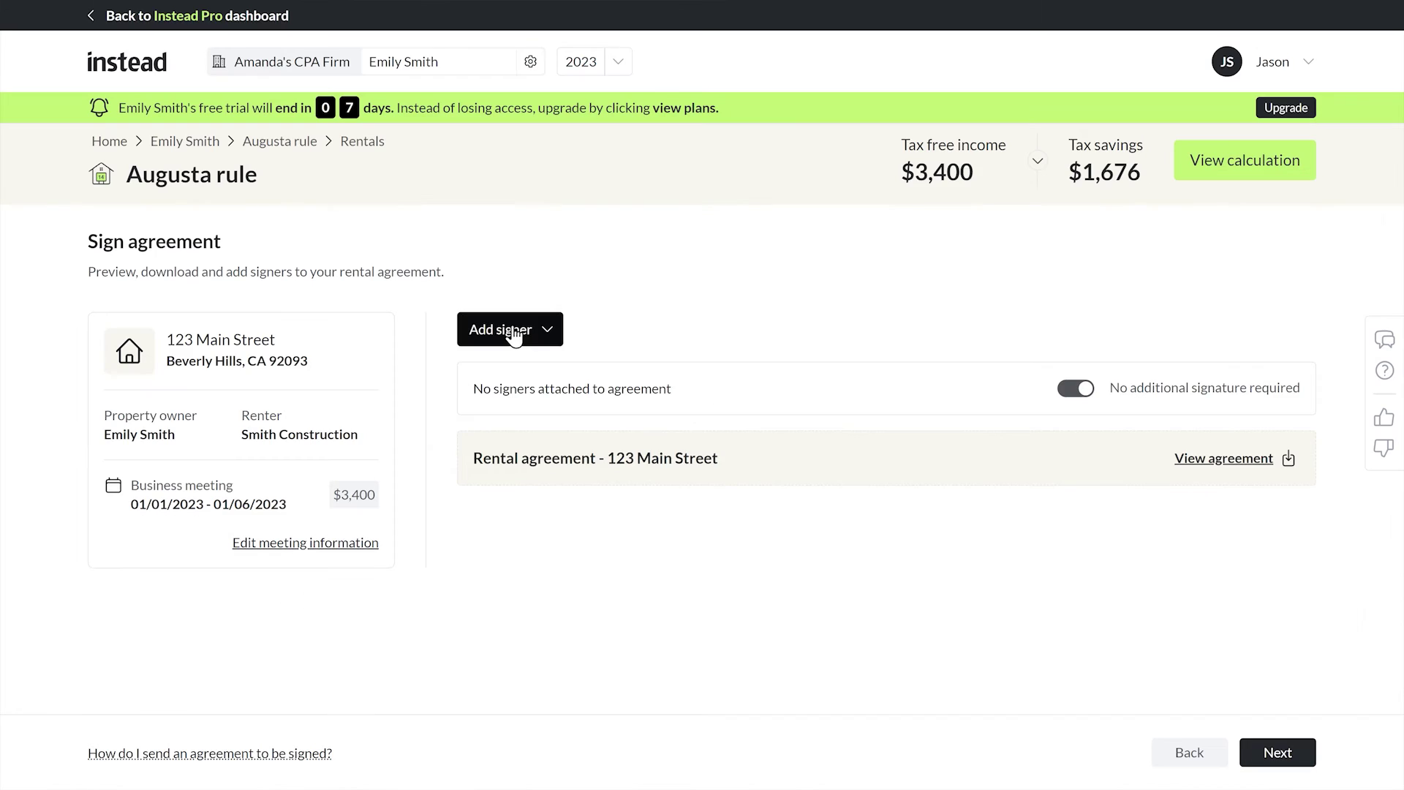
E-sign the agreement as the owner with their name and title CEO.
{"action": "left_click", "coordinate": [512, 329]}
{"action": "left_click", "coordinate": [517, 407]}
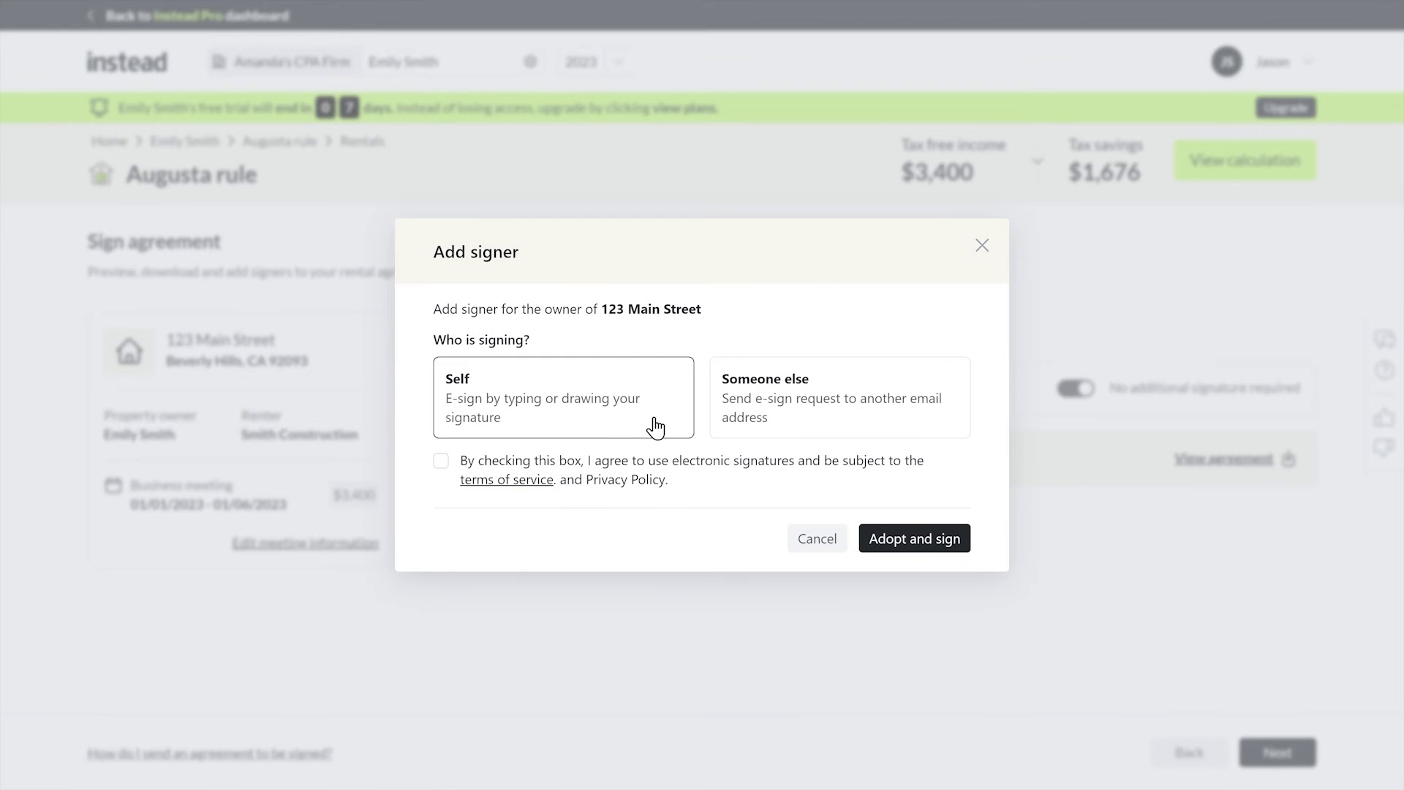
{"action": "left_click", "coordinate": [441, 461]}
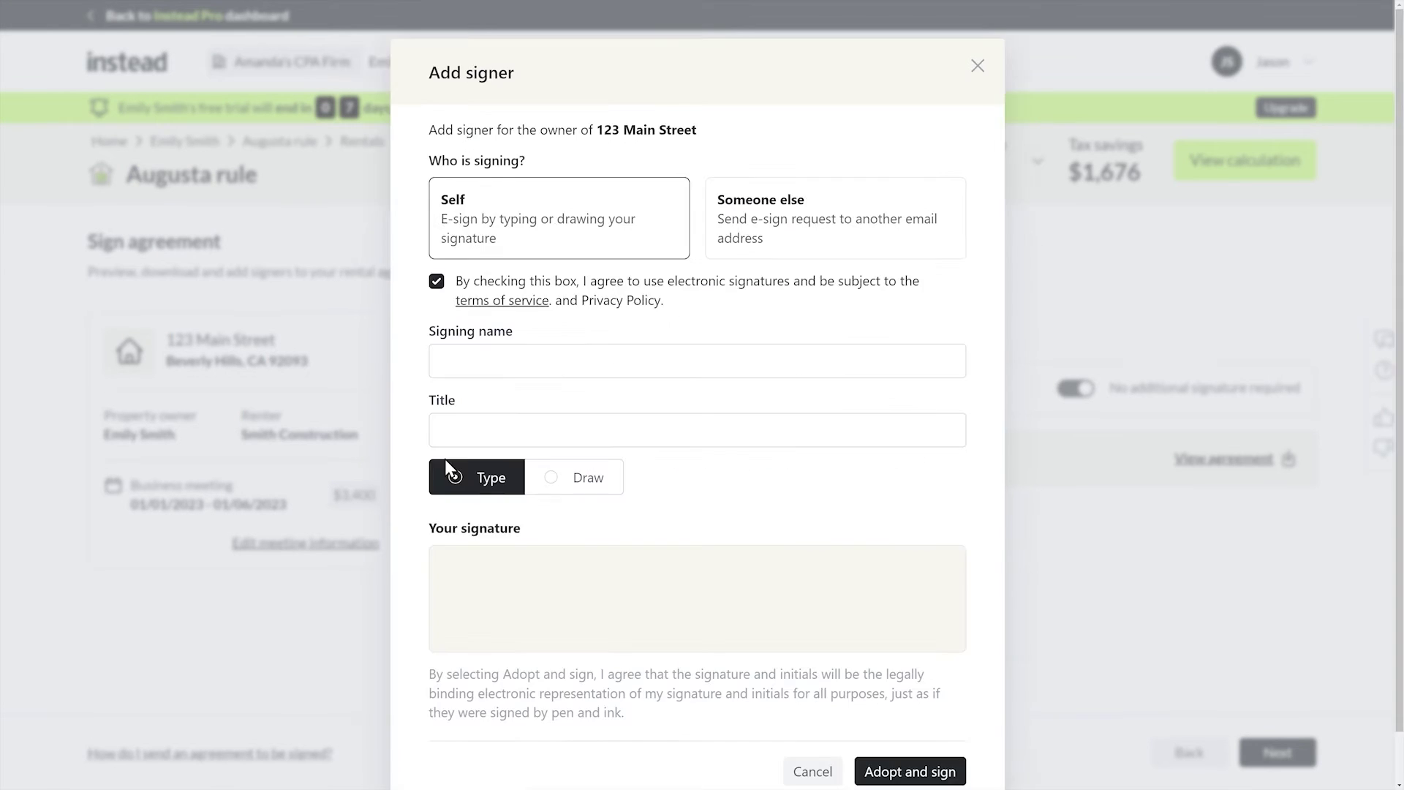
{"action": "left_click", "coordinate": [623, 422]}
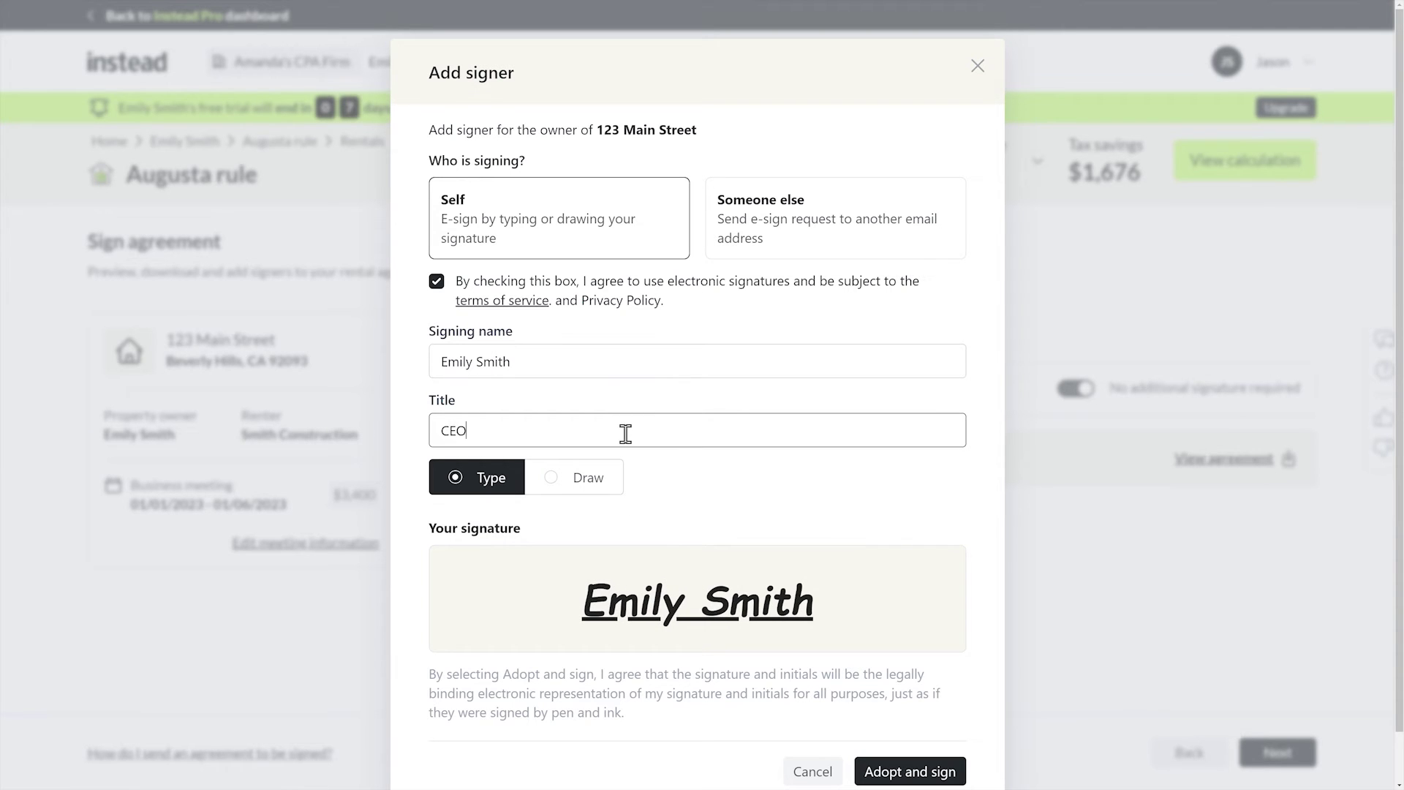
{"action": "scroll", "coordinate": [802, 502], "scroll_direction": "down", "scroll_amount": 1}
{"action": "left_click", "coordinate": [911, 706]}
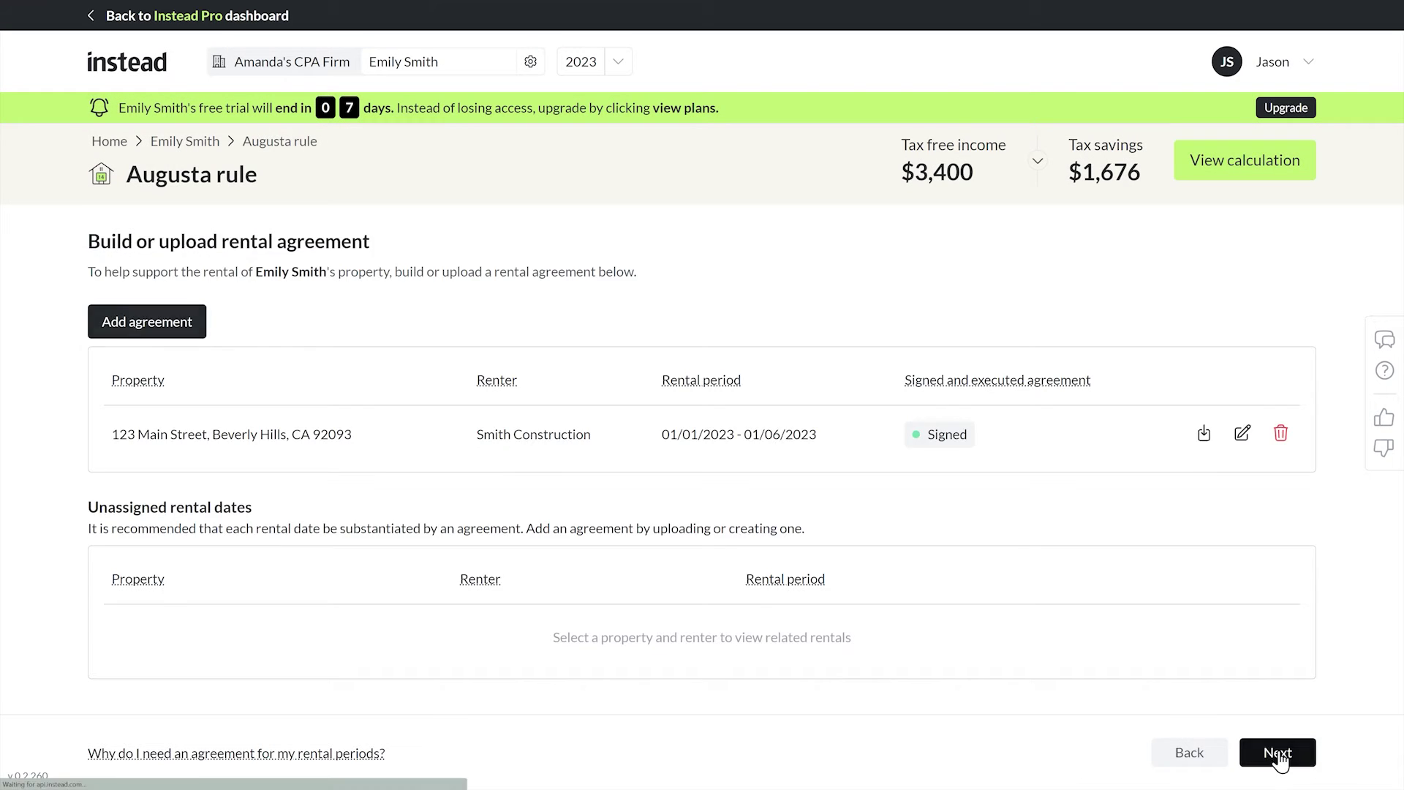
{"action": "left_click", "coordinate": [1279, 753]}
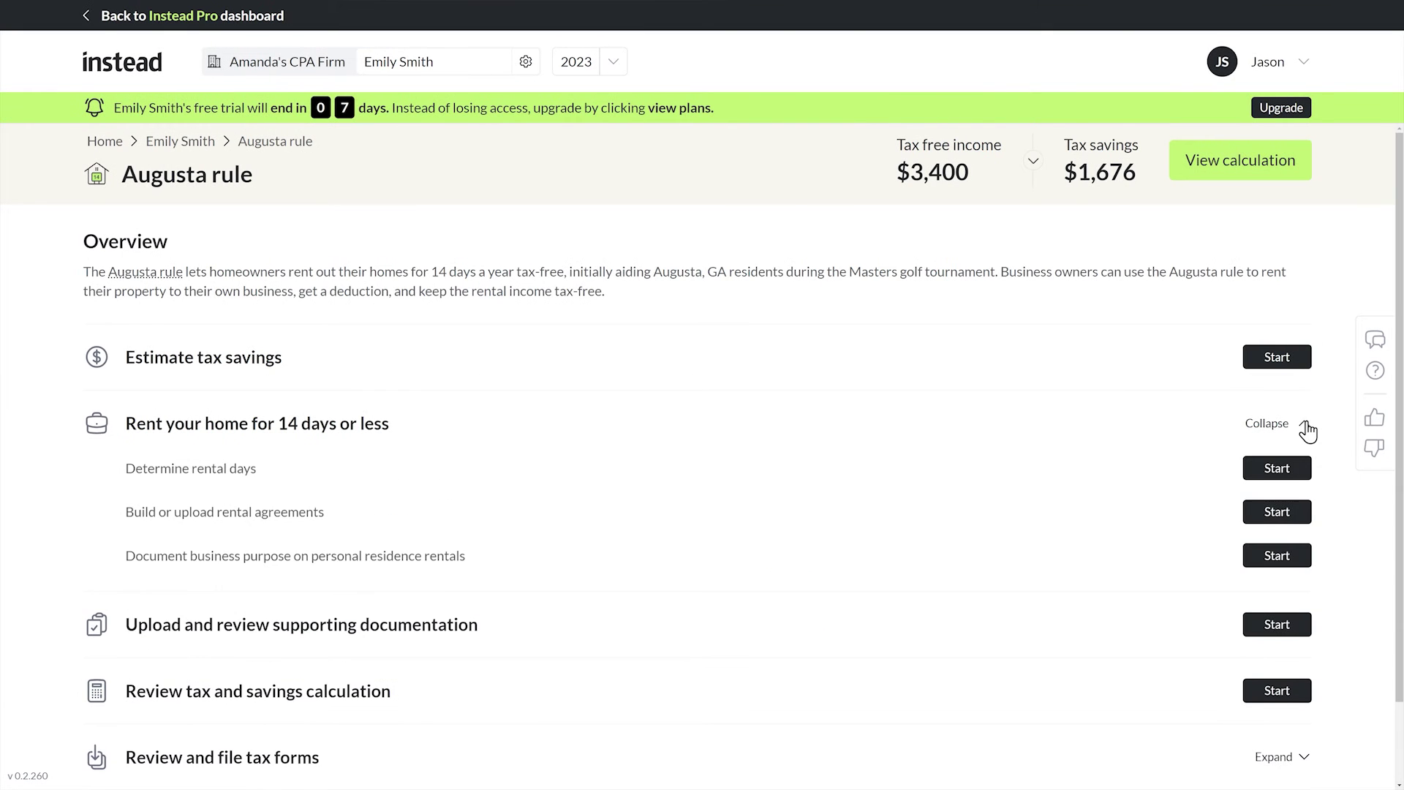
Add a meeting memo under Document business purpose using the memo builder.
{"action": "left_click", "coordinate": [1281, 557]}
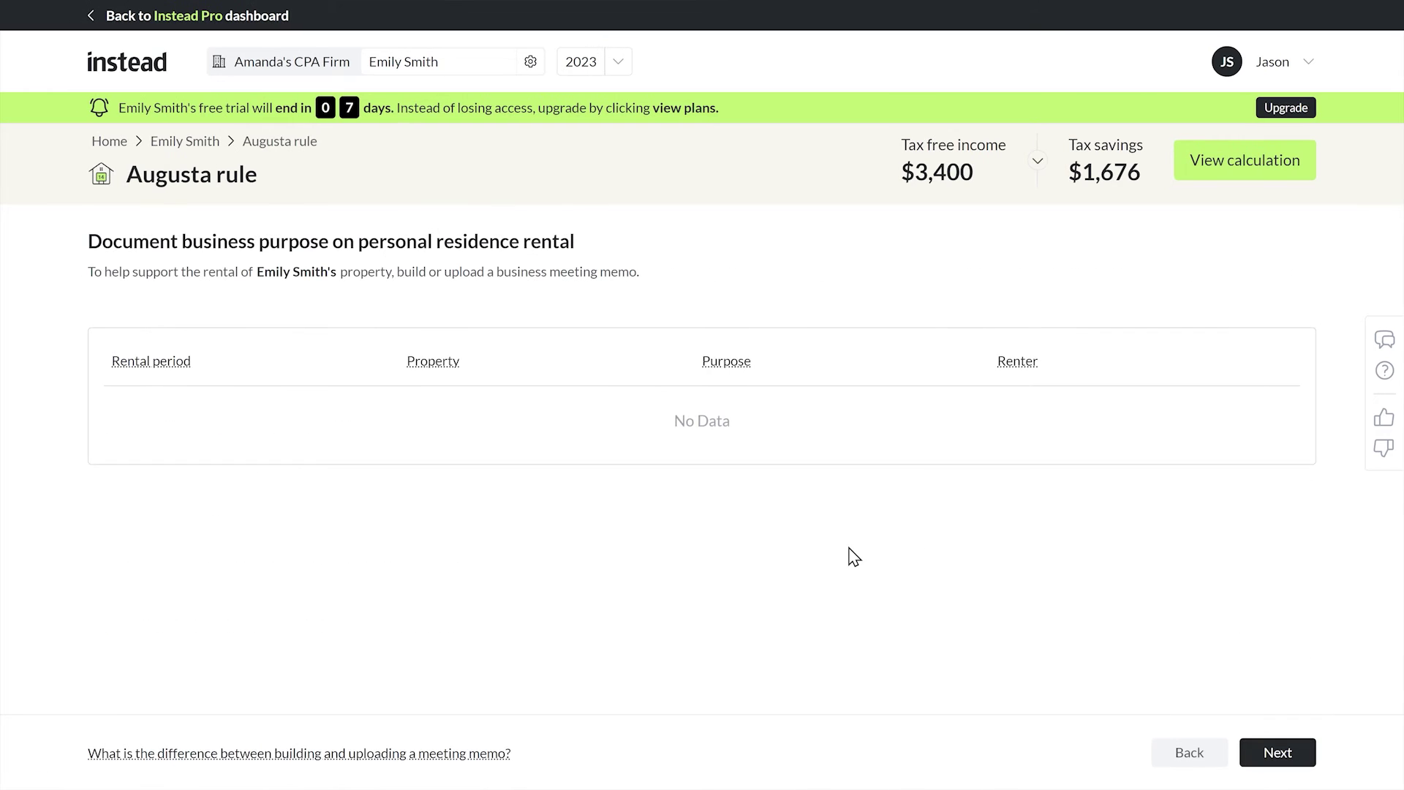
{"action": "left_click", "coordinate": [1248, 419]}
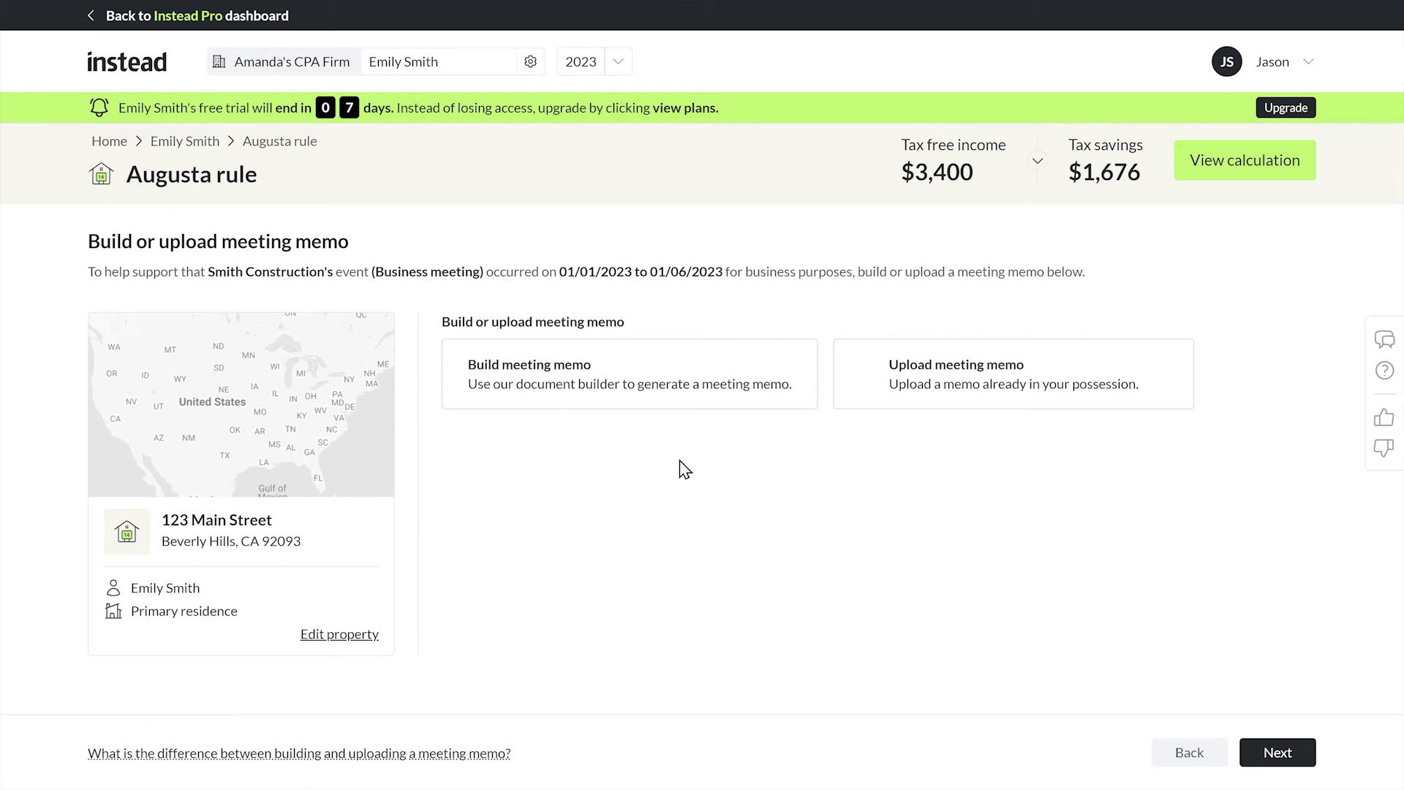
{"action": "left_click", "coordinate": [584, 402]}
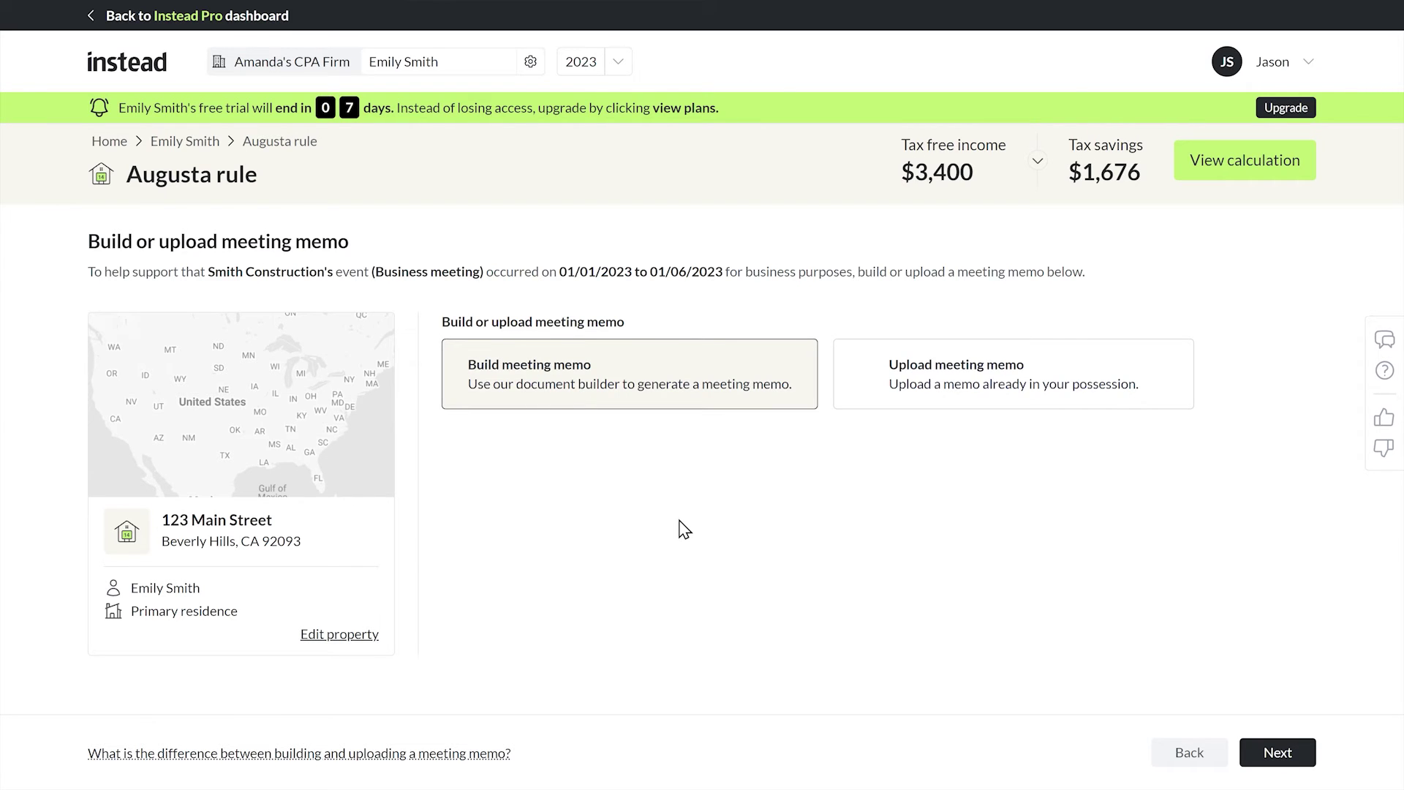
{"action": "left_click", "coordinate": [1287, 757]}
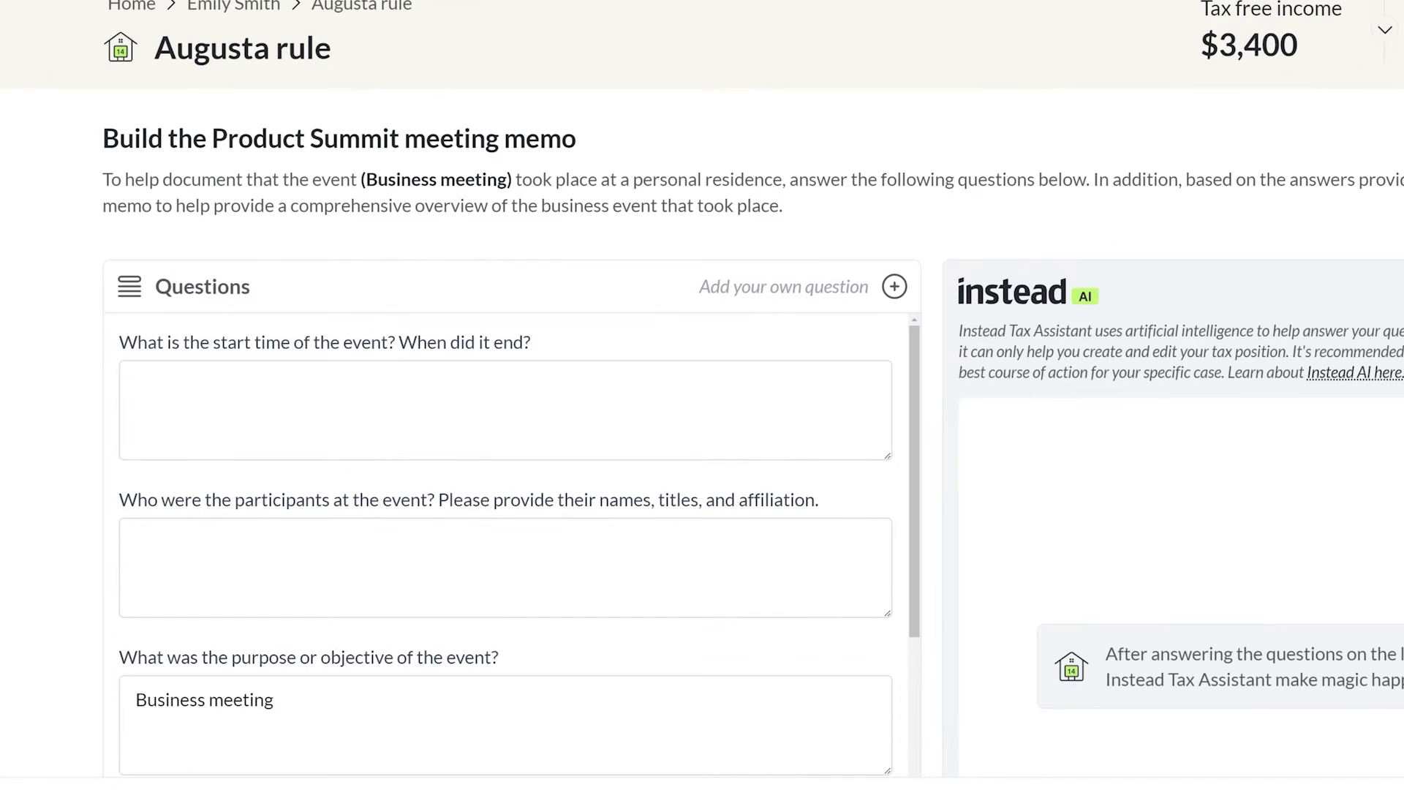
Answer the memo questions, listing all leadership as attendees, and generate the Product Summit draft.
{"action": "scroll", "coordinate": [440, 198], "scroll_direction": "down", "scroll_amount": 1}
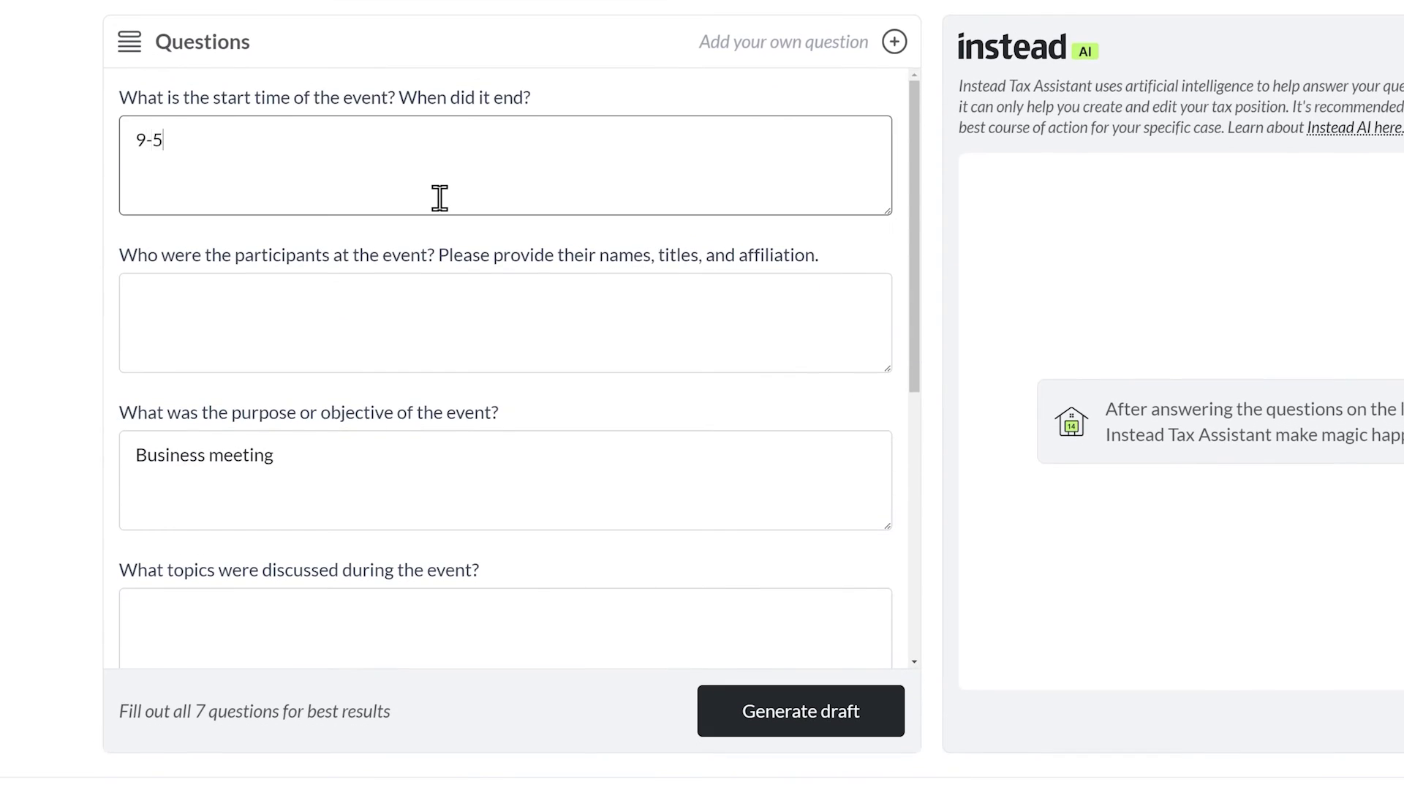
{"action": "left_click", "coordinate": [682, 300]}
{"action": "type", "text": "All leadershi"}
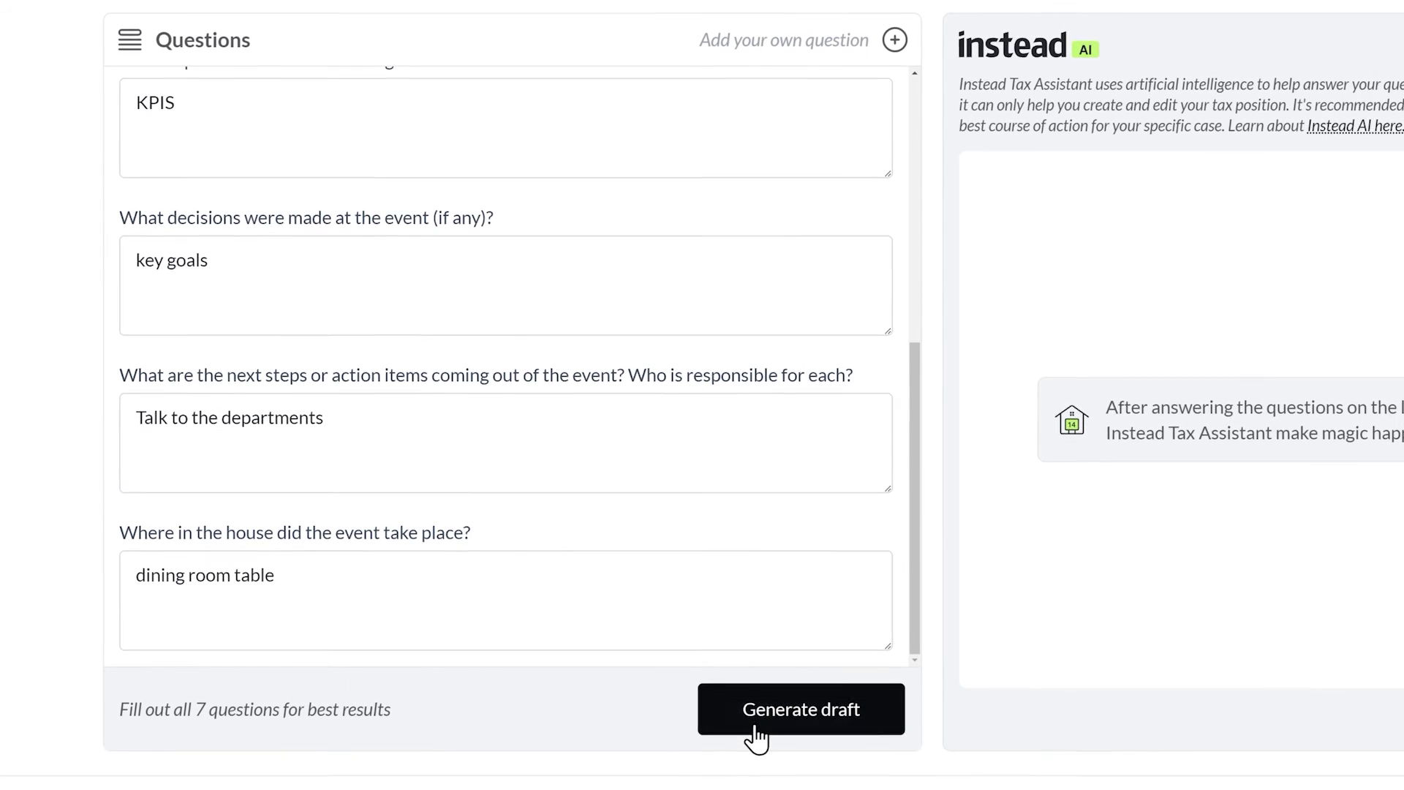
{"action": "left_click", "coordinate": [754, 727]}
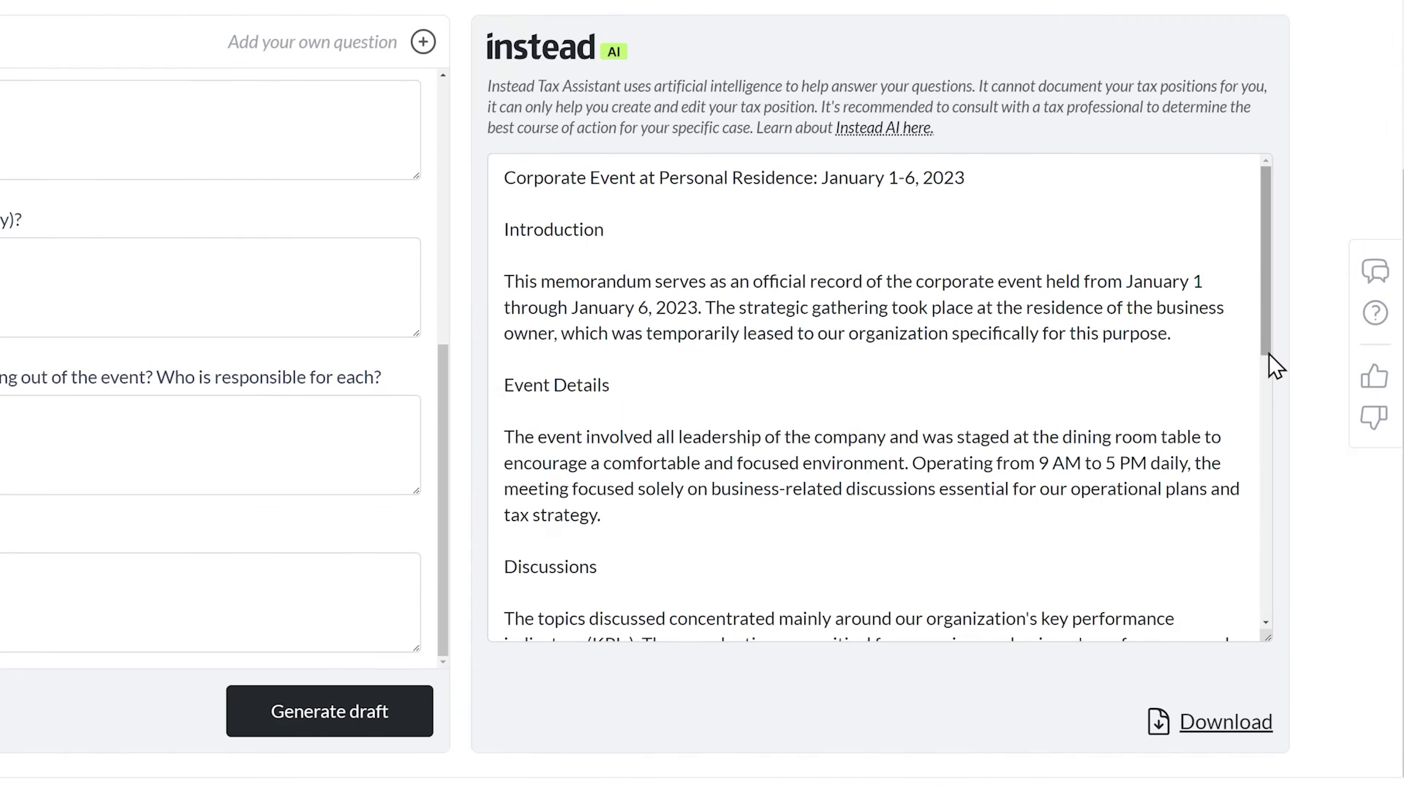
{"action": "left_click_drag", "start_coordinate": [1270, 354], "coordinate": [1262, 635]}
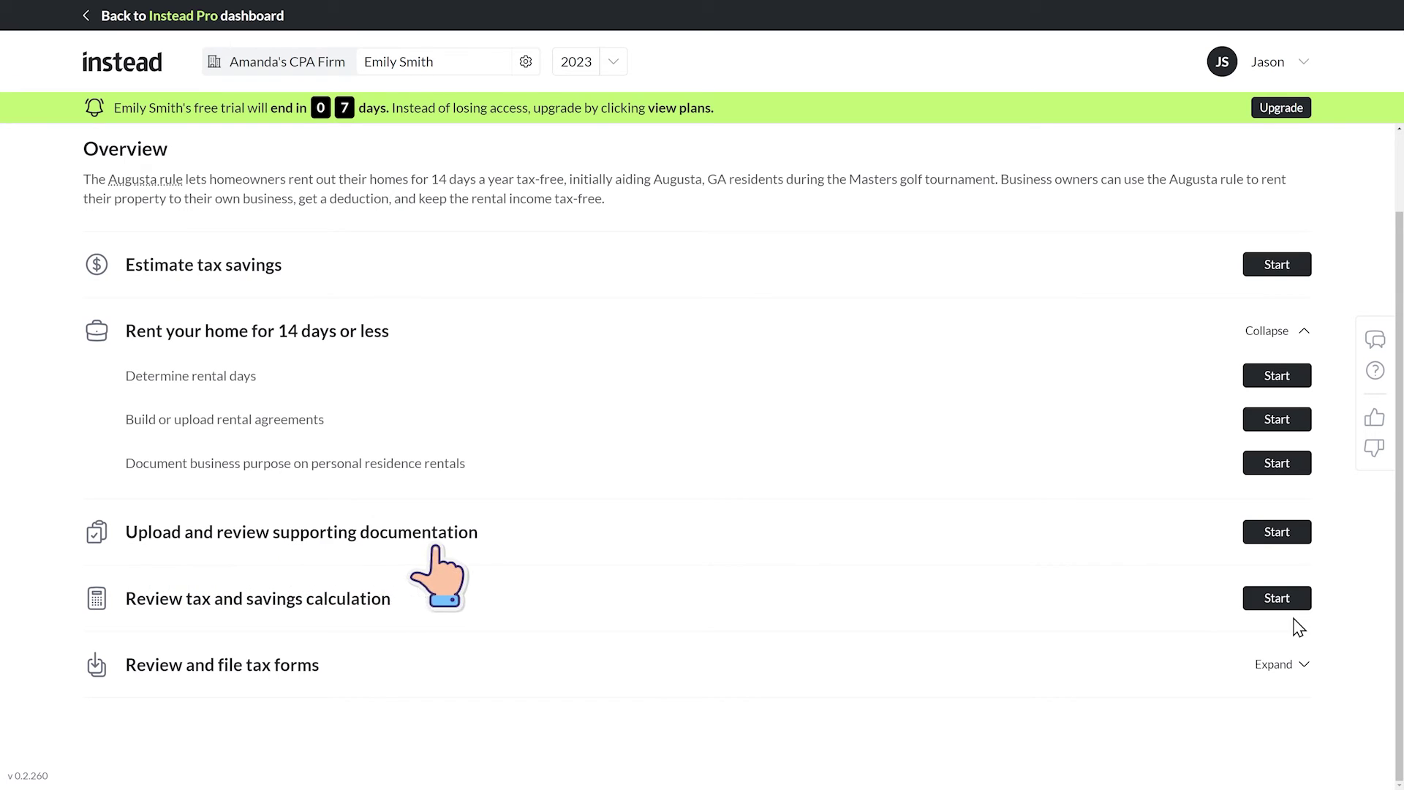
Start the tax and savings calculation review and reveal the steps behind federal Augusta rule tax-free income.
{"action": "left_click", "coordinate": [1286, 607]}
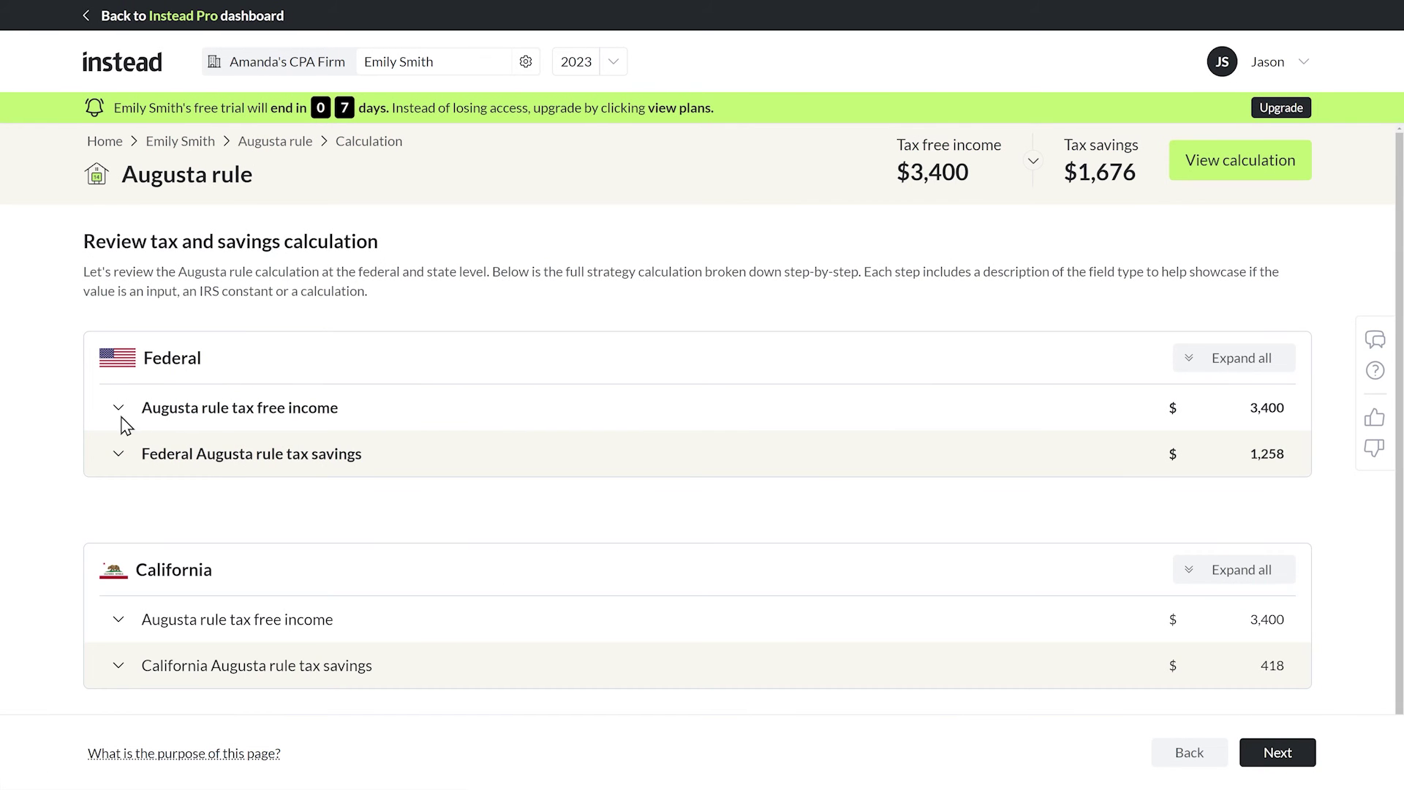
{"action": "left_click", "coordinate": [116, 413]}
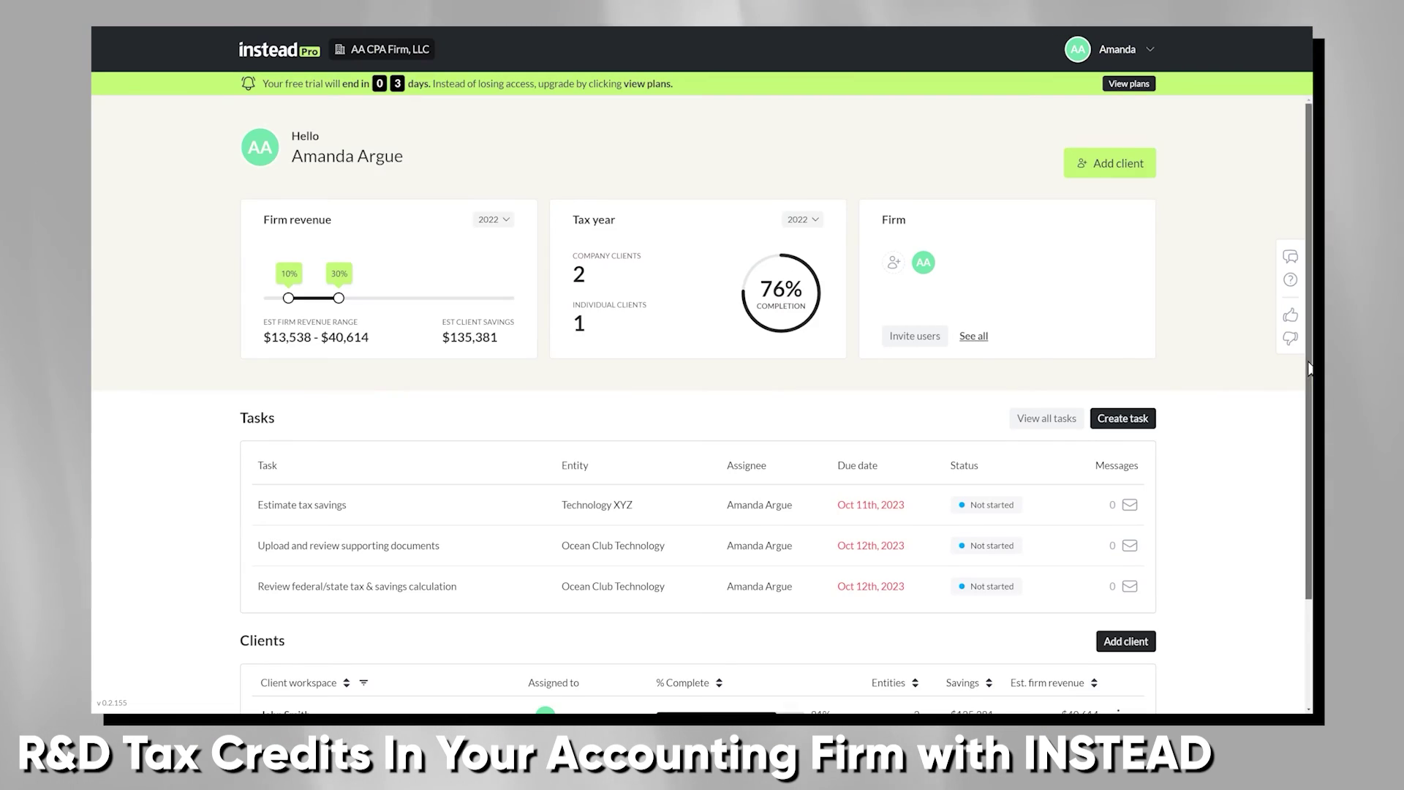
{"action": "scroll", "coordinate": [1307, 503], "scroll_direction": "down", "scroll_amount": 3}
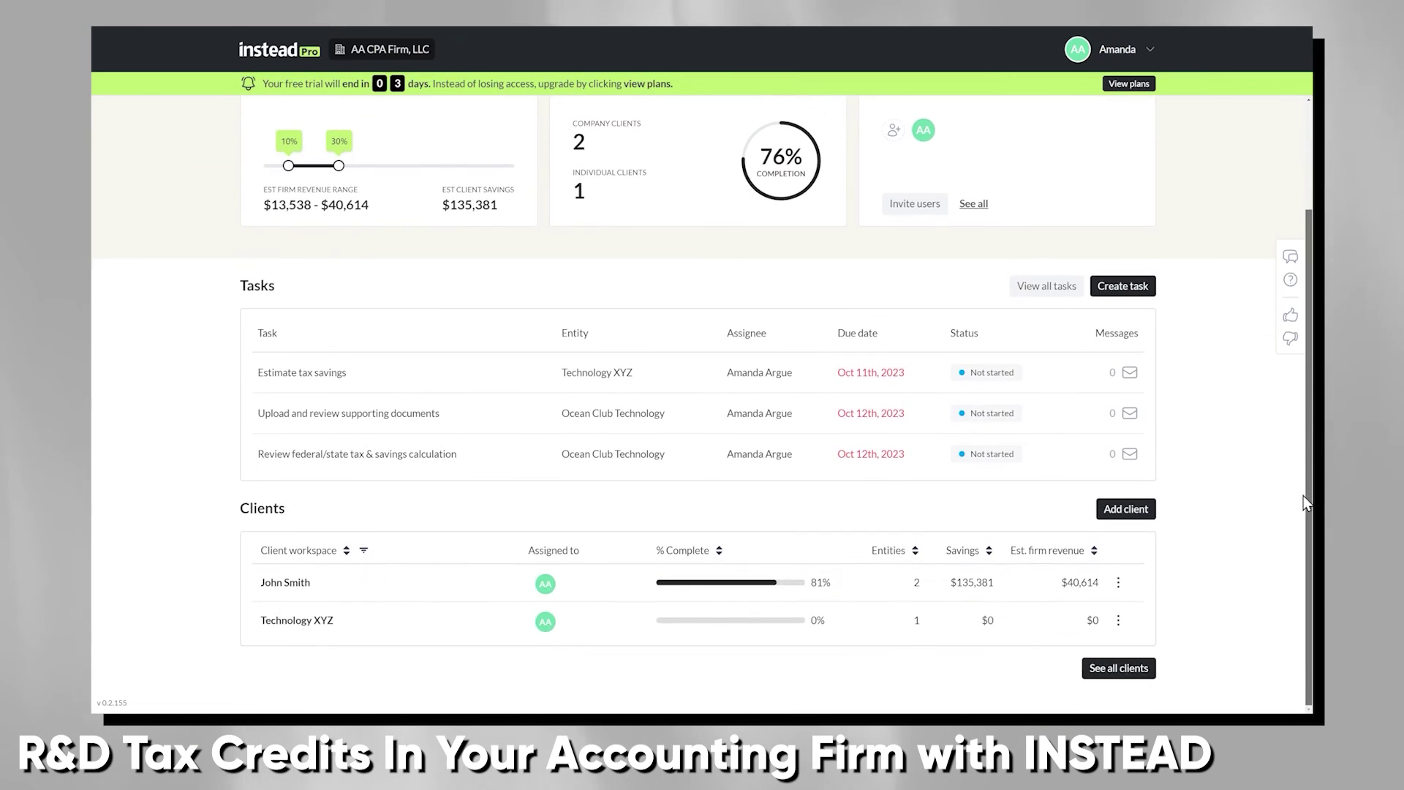